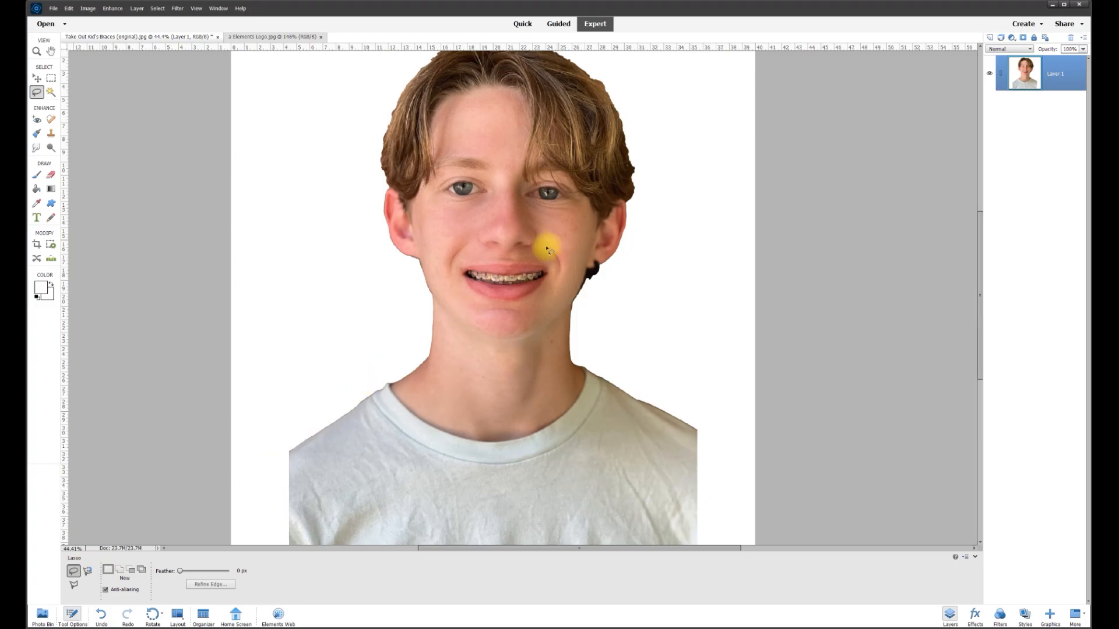
Lasso the whole mouth including the lips and copy it from Layer 1 to a new layer.
scroll(506, 261, up, 5)
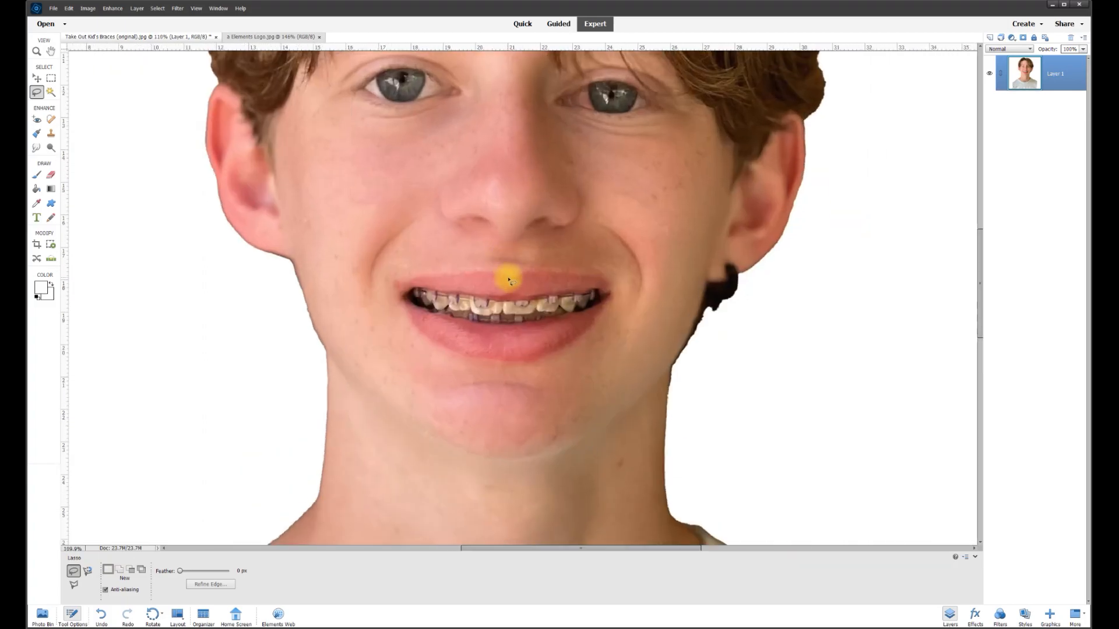
mouse_move(511, 273)
mouse_down()
mouse_move(464, 263)
mouse_move(412, 274)
mouse_move(395, 288)
mouse_move(402, 325)
mouse_move(429, 345)
mouse_move(505, 362)
mouse_move(570, 338)
mouse_move(608, 306)
mouse_move(521, 272)
mouse_up()
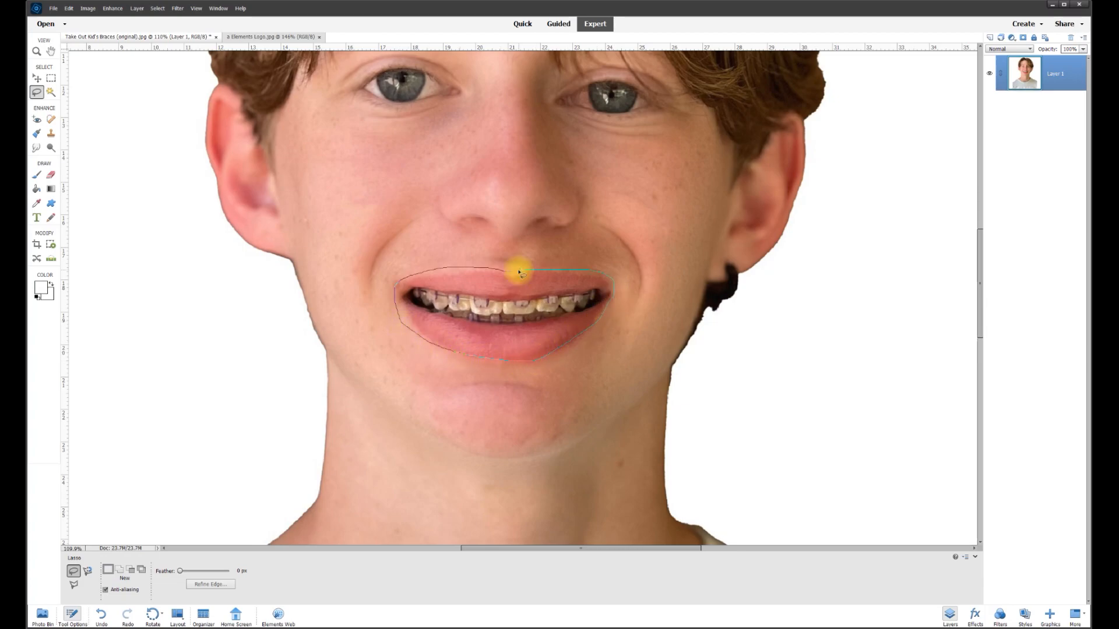
right_click(506, 303)
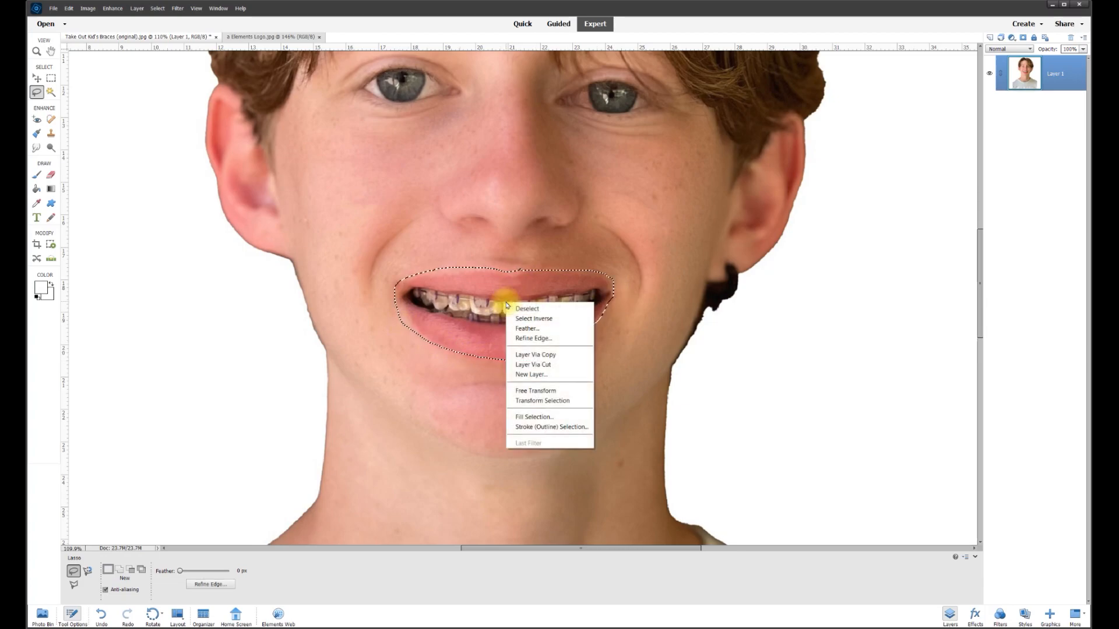
click(539, 355)
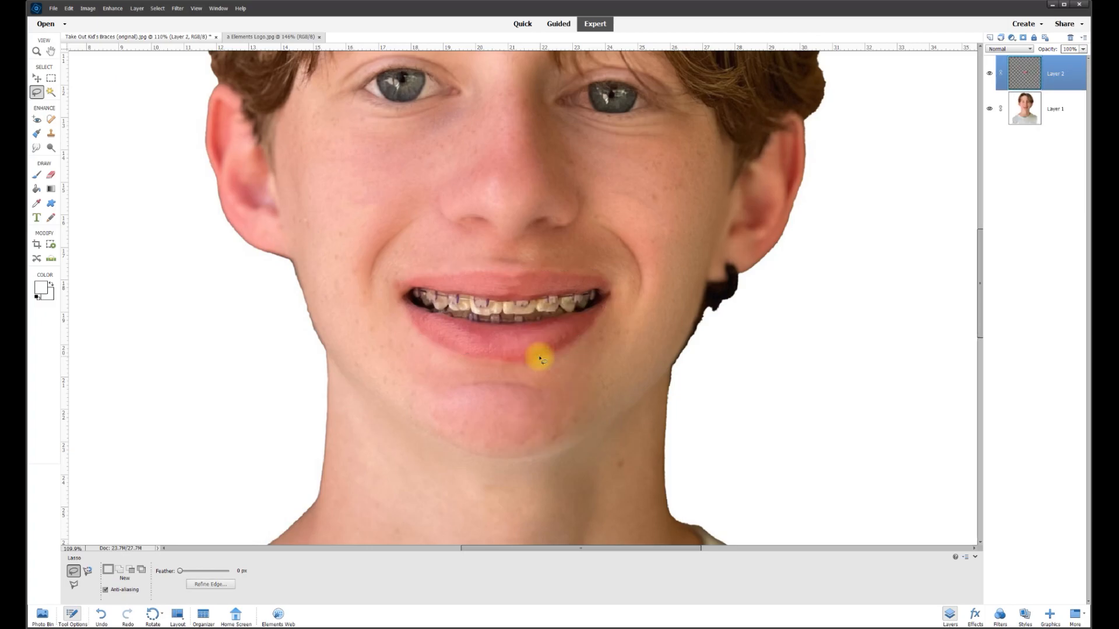
Move the mouth layer below Layer 1 and hide it, leaving only Layer 1 shown and selected.
click(989, 110)
click(37, 78)
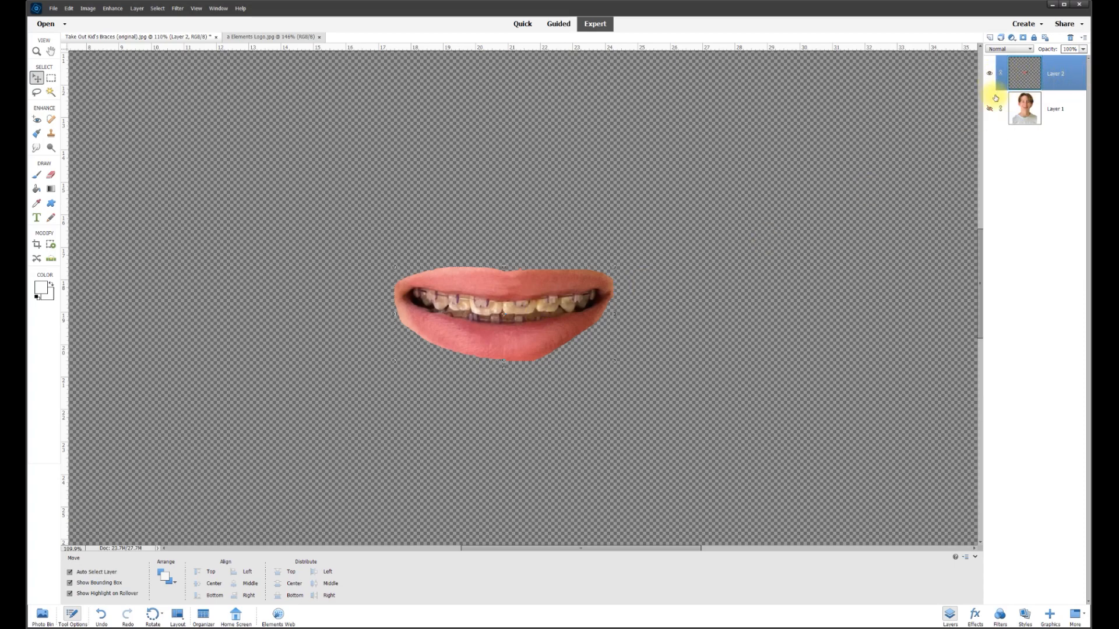
drag(1054, 75, 1063, 139)
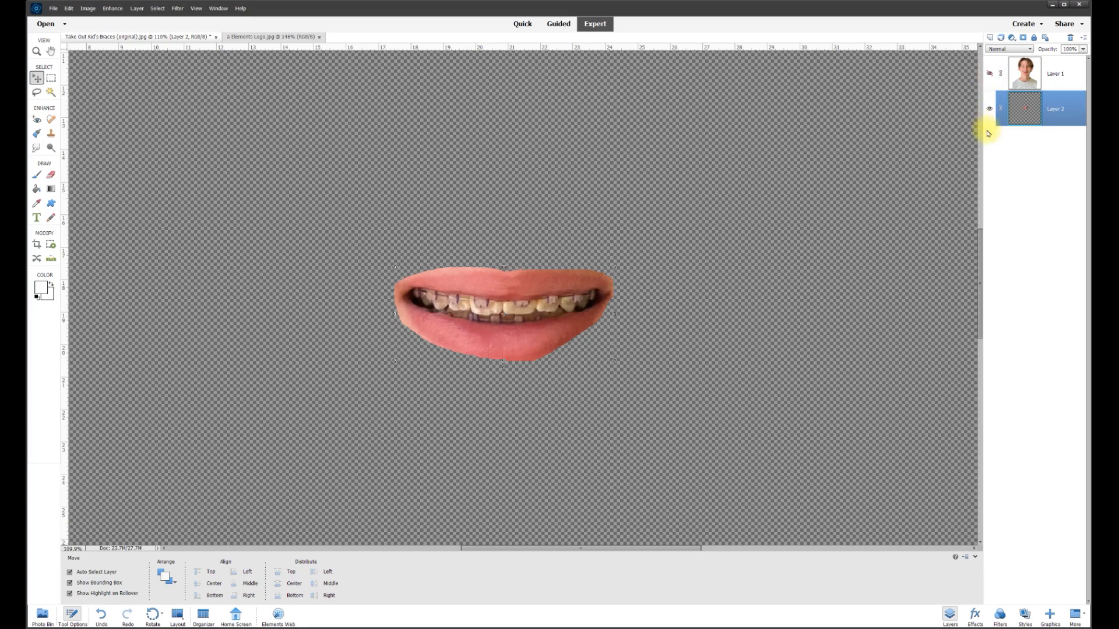
click(990, 111)
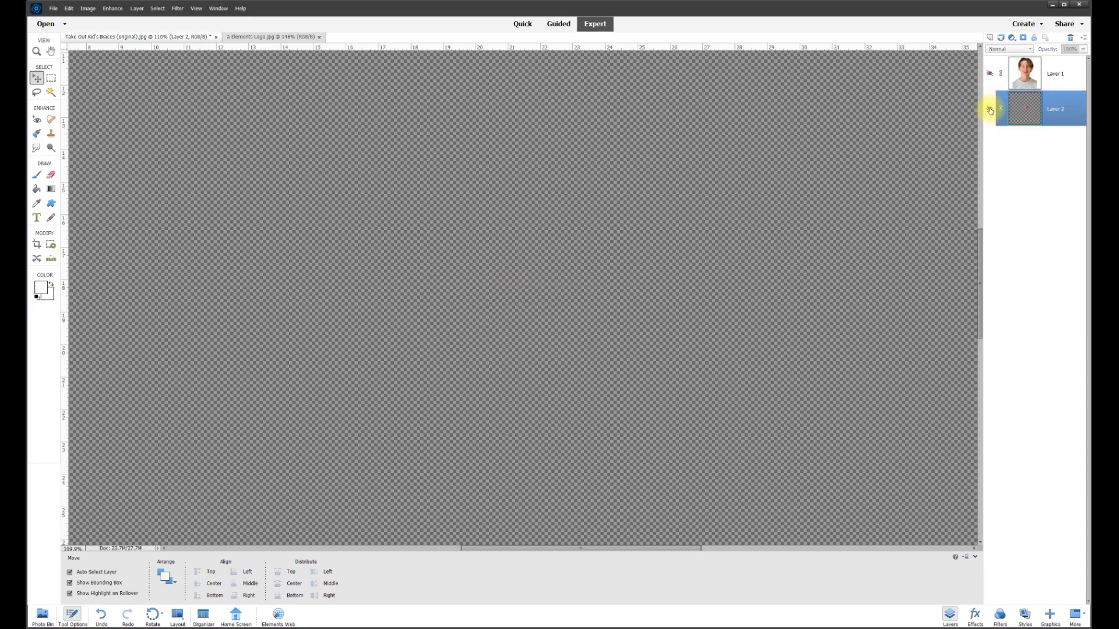
click(990, 74)
click(1056, 74)
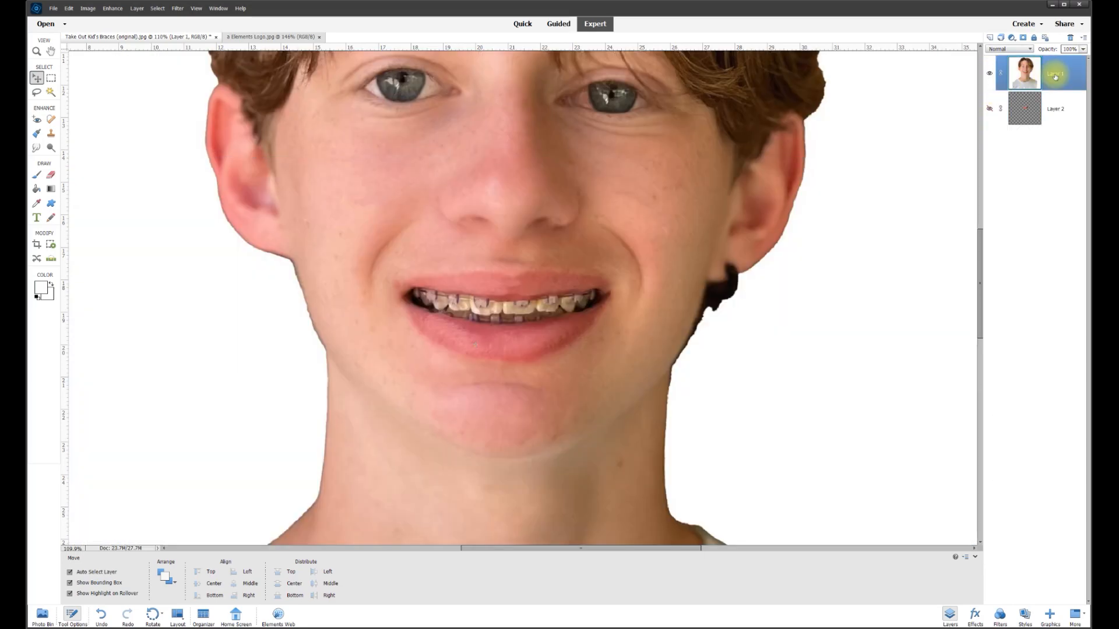
Erase a band along the inside of the lips around the teeth on Layer 1, using brush sizes of 15 and 30 px.
scroll(495, 314, up, 5)
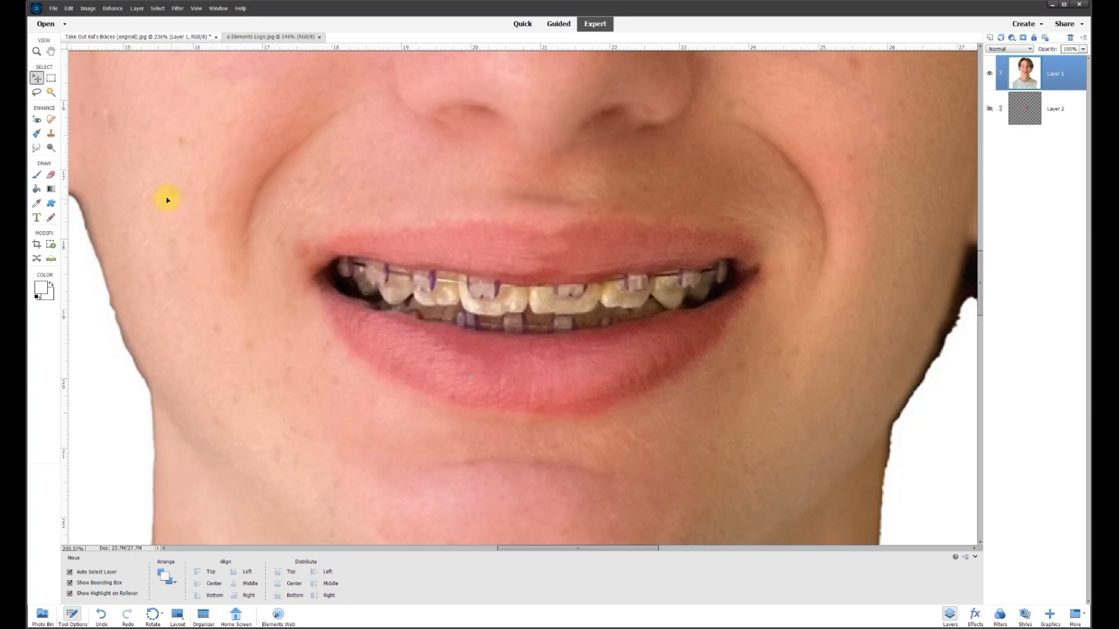
click(51, 176)
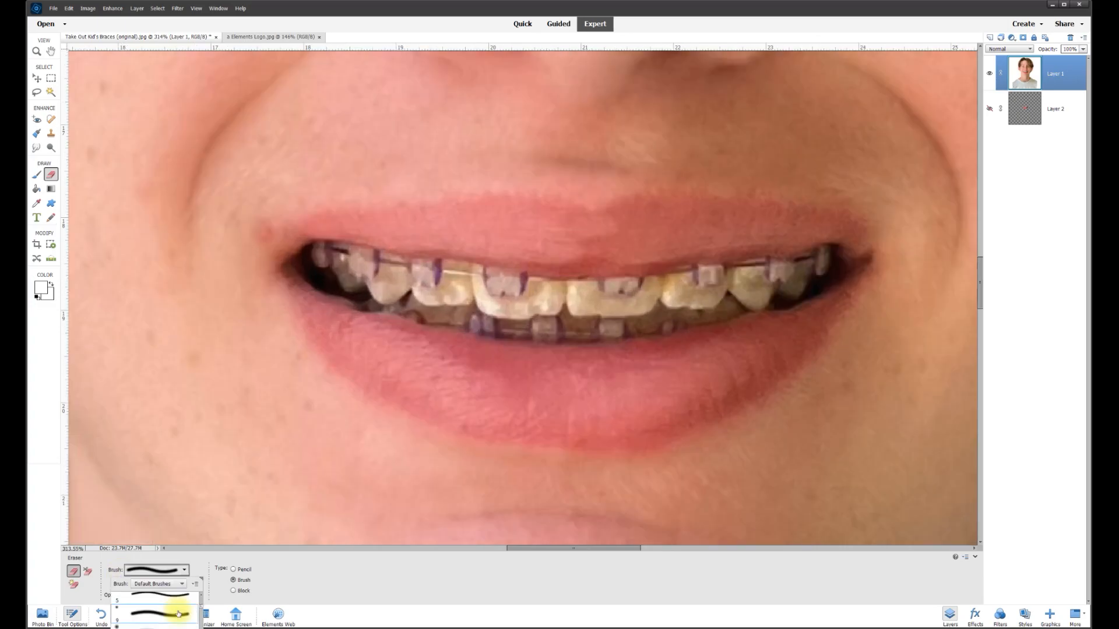
scroll(174, 611, down, 5)
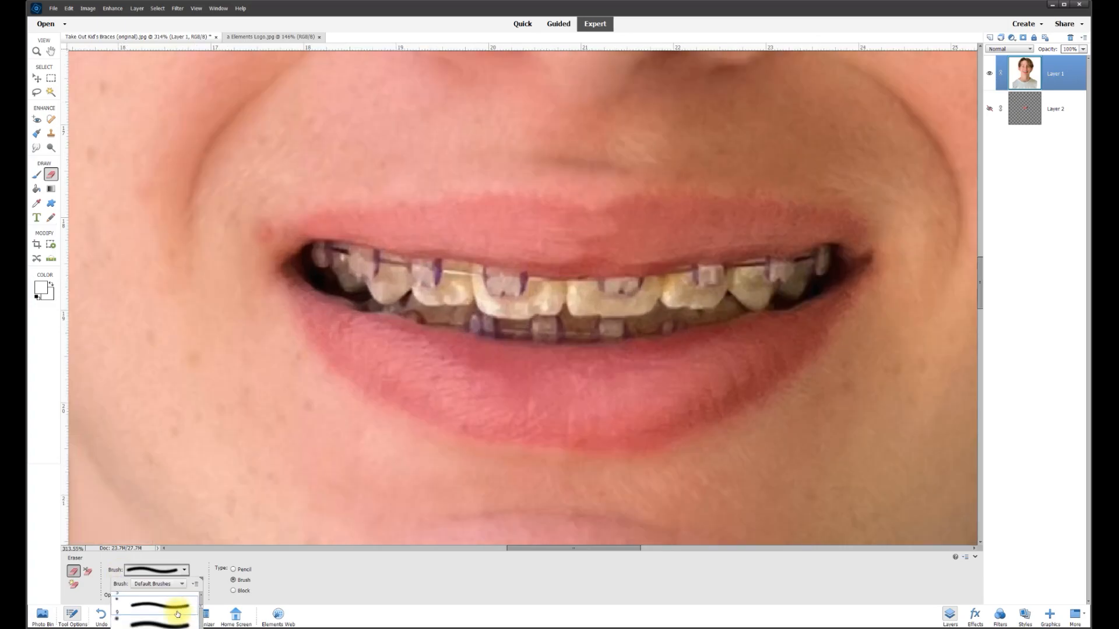
click(131, 605)
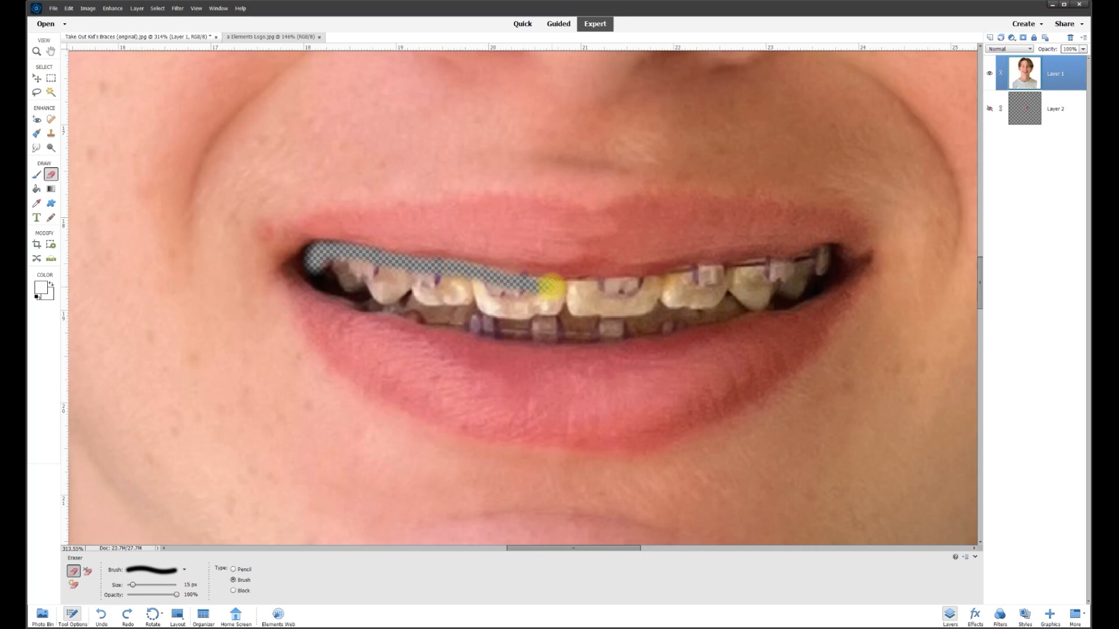
mouse_move(573, 290)
mouse_down()
mouse_move(794, 268)
mouse_move(769, 299)
mouse_move(614, 330)
mouse_move(387, 300)
mouse_move(311, 253)
mouse_up()
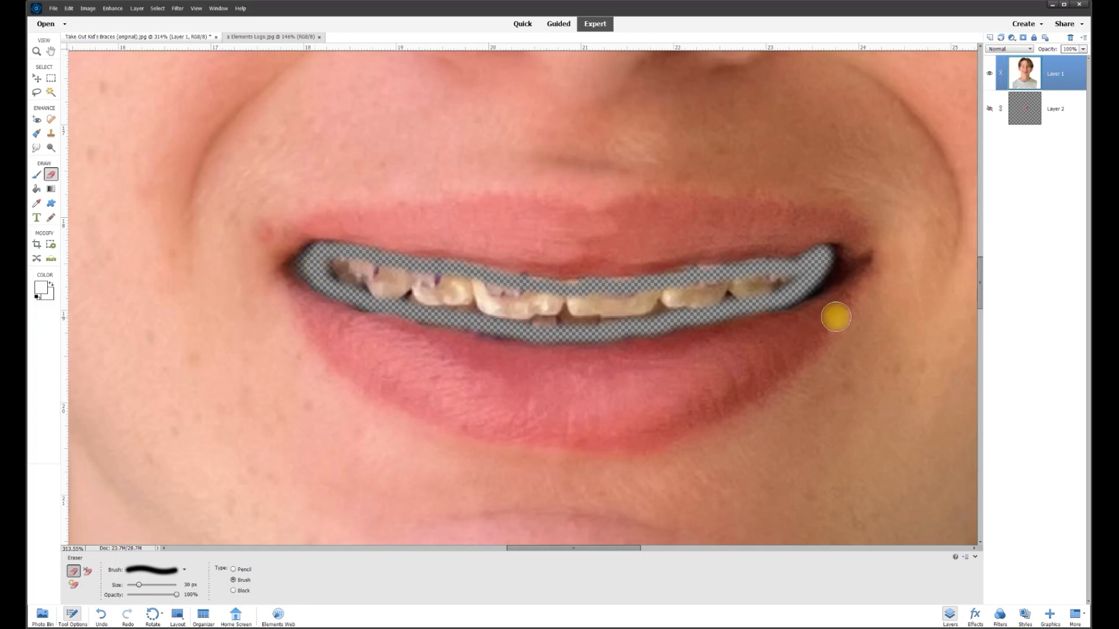
drag(823, 269, 803, 283)
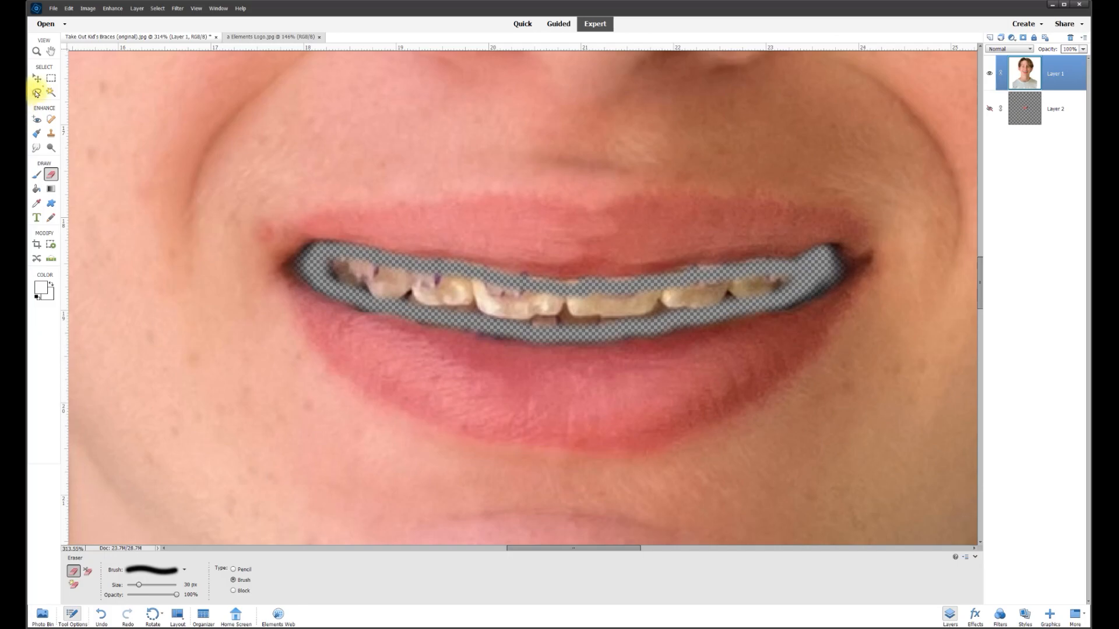
Lasso the remaining teeth inside the erased band on Layer 1, delete them and deselect.
click(36, 93)
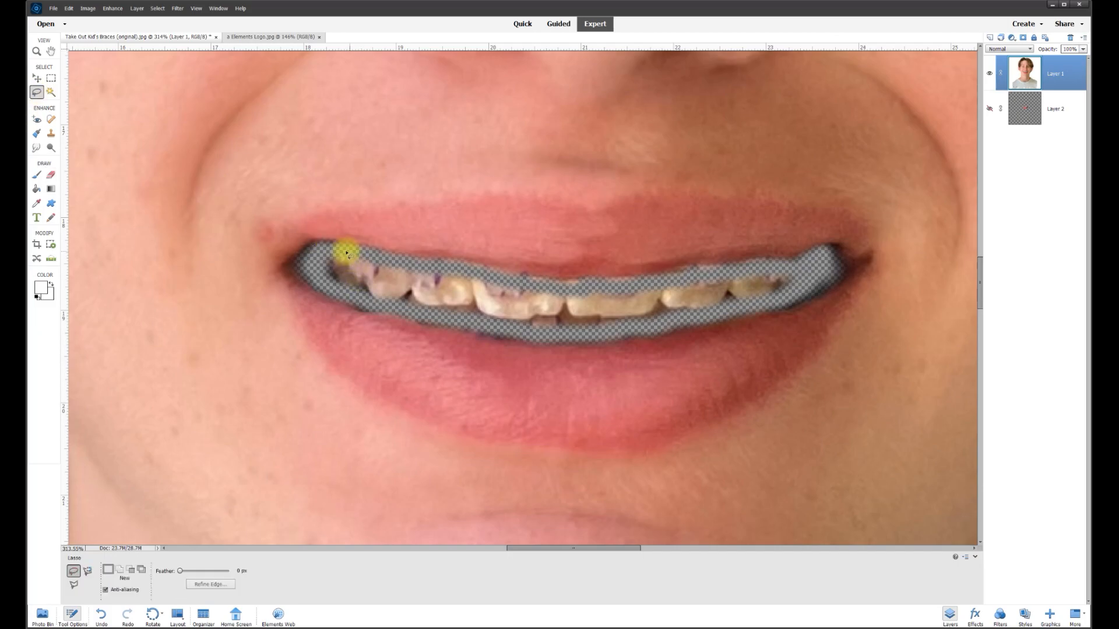
mouse_move(324, 276)
mouse_down()
mouse_move(437, 317)
mouse_move(602, 335)
mouse_move(778, 300)
mouse_move(802, 284)
mouse_move(801, 272)
mouse_move(776, 266)
mouse_move(551, 287)
mouse_move(367, 253)
mouse_up()
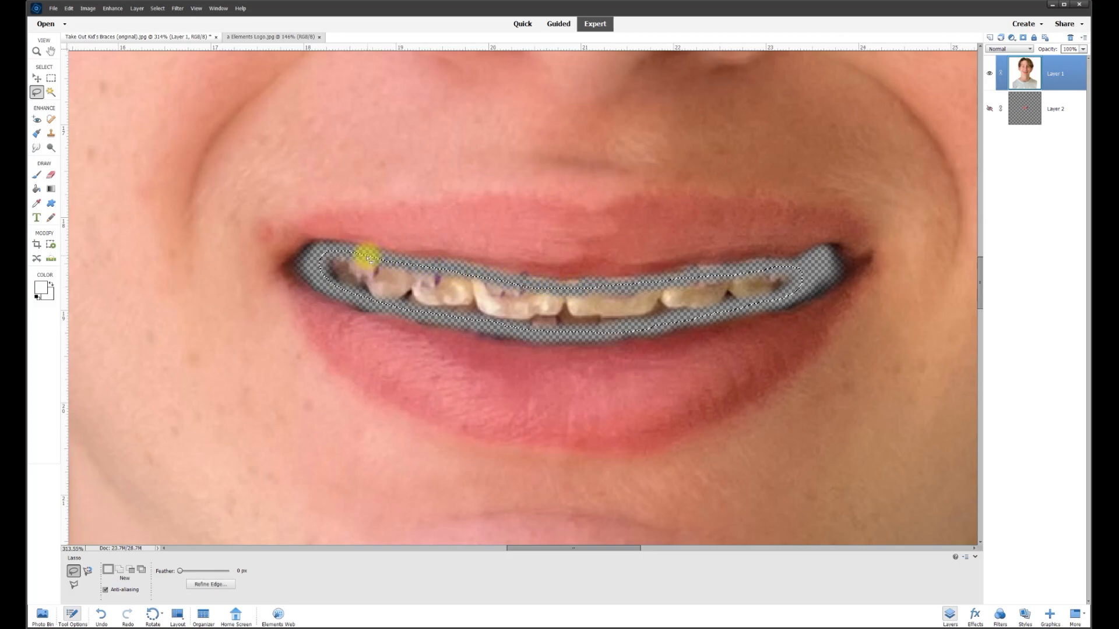
key(Delete)
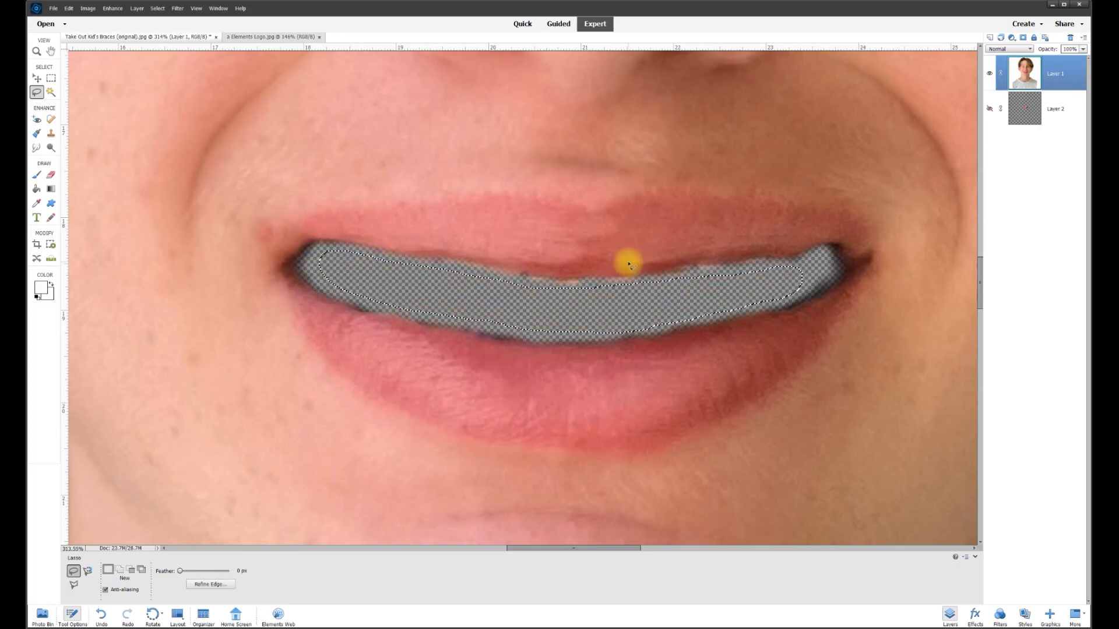
key(ctrl+d)
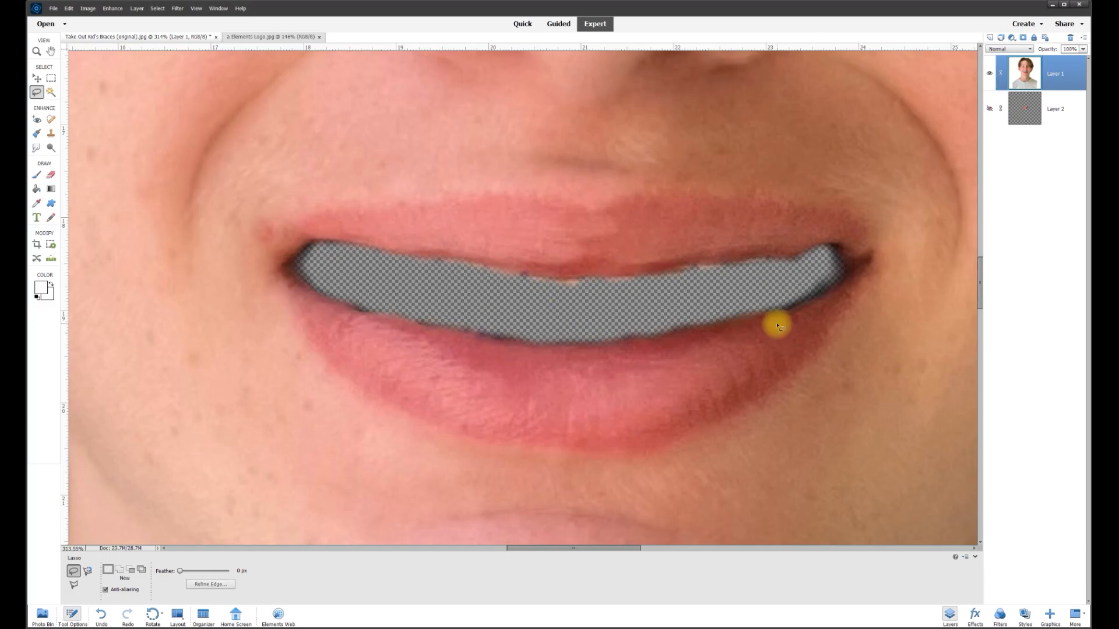
Toggle Layer 2 on and off to check how its teeth fit the mouth opening cut in Layer 1.
click(990, 110)
click(989, 111)
click(989, 110)
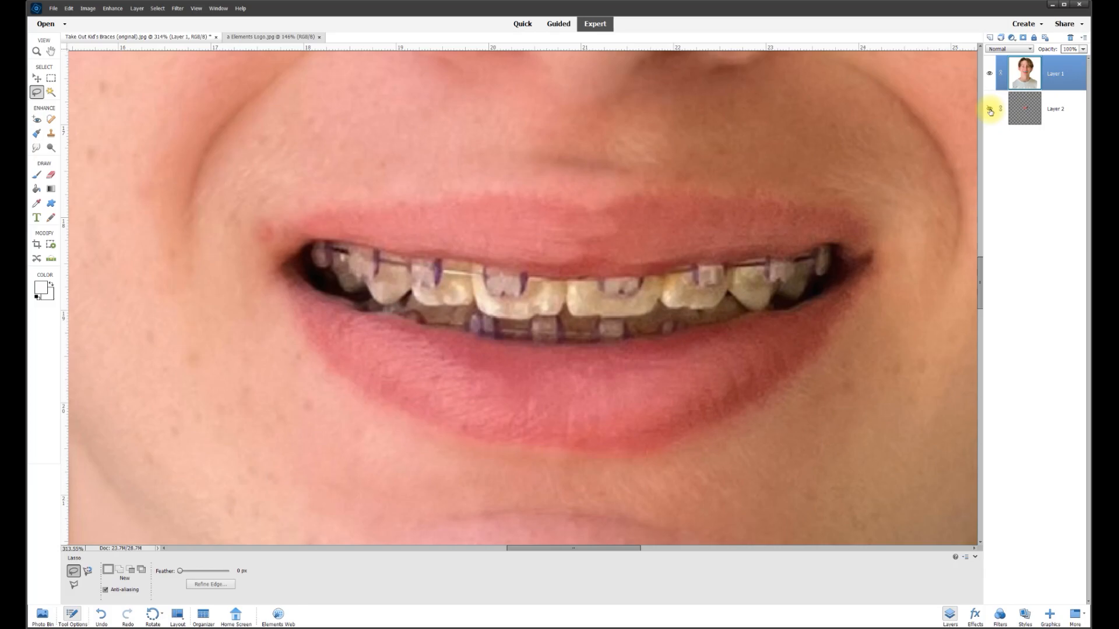
click(990, 110)
scroll(824, 295, down, 8)
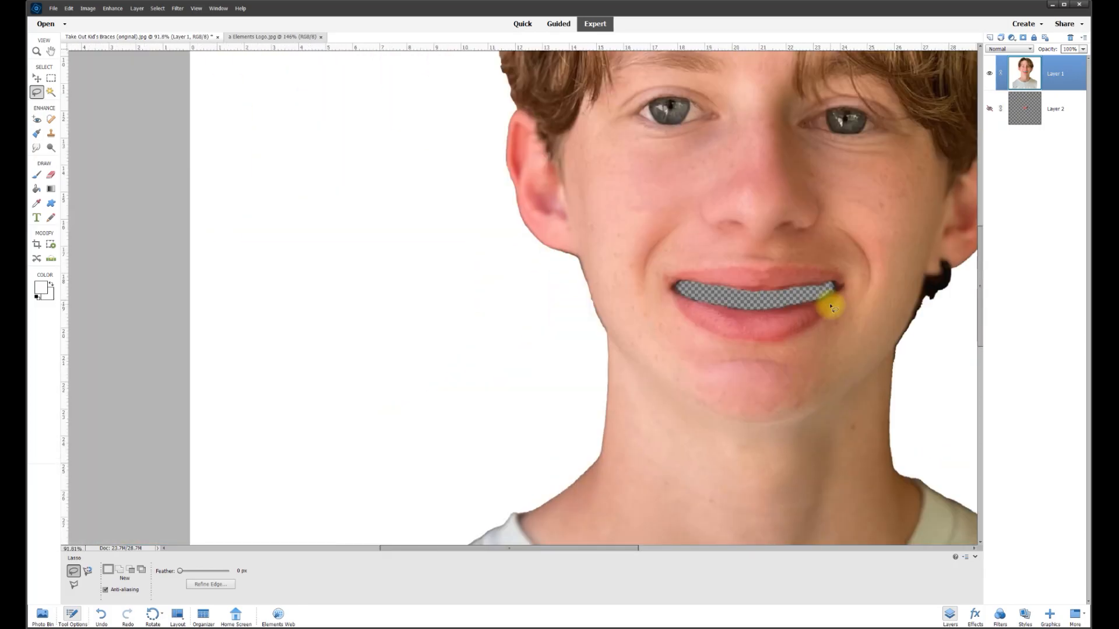
scroll(537, 288, up, 1)
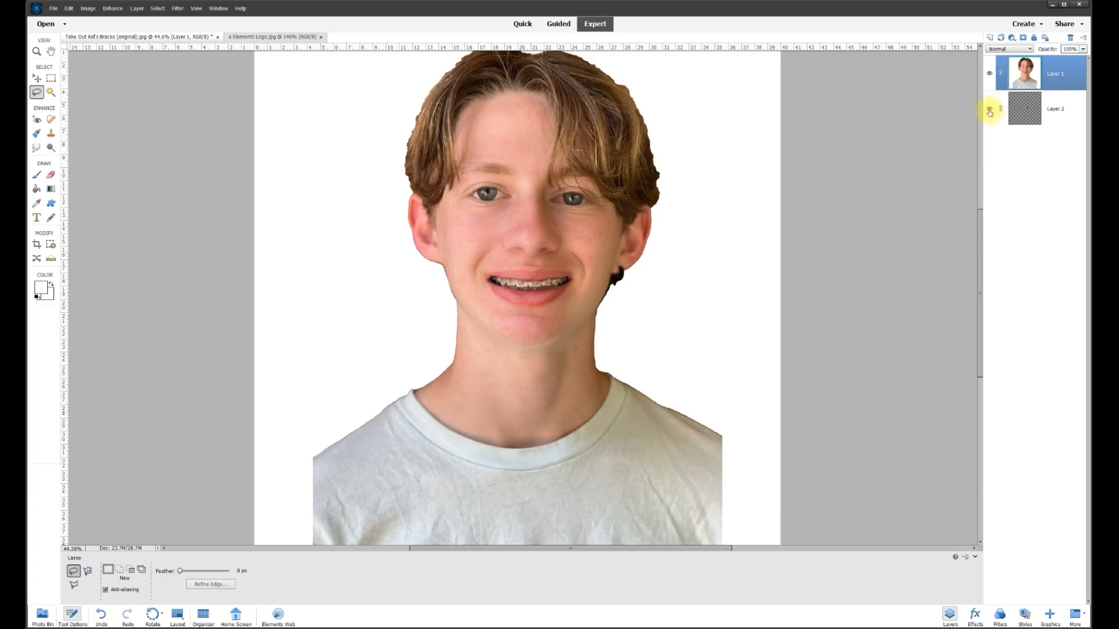
Hide Layer 1, duplicate Layer 2 and hide the original so only the mouth copy is shown.
click(989, 73)
scroll(542, 292, up, 4)
scroll(555, 294, up, 2)
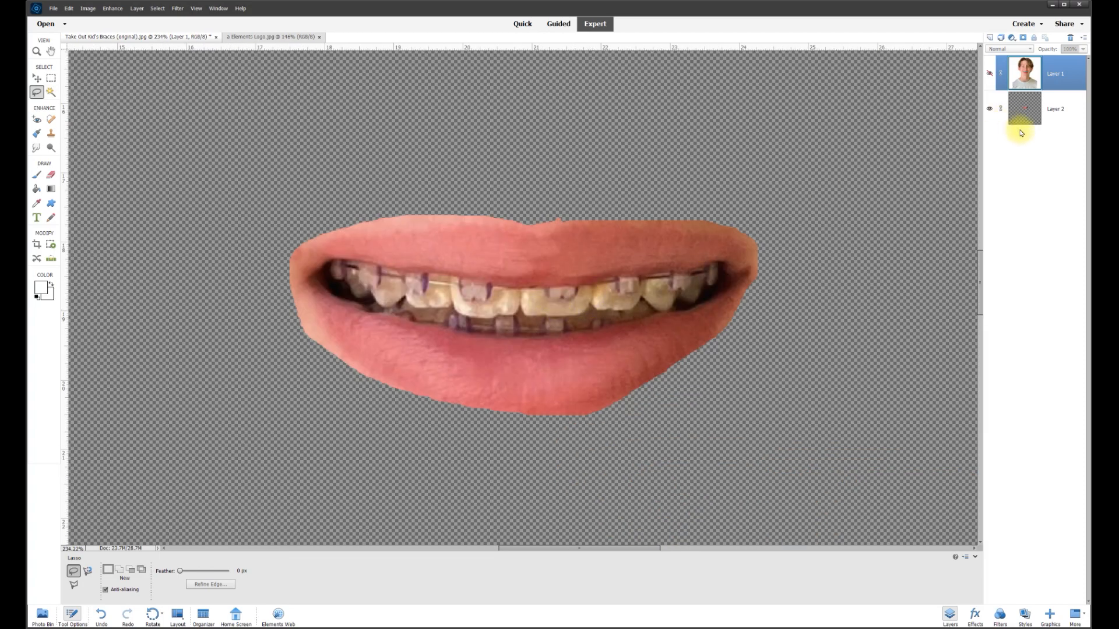
right_click(1049, 111)
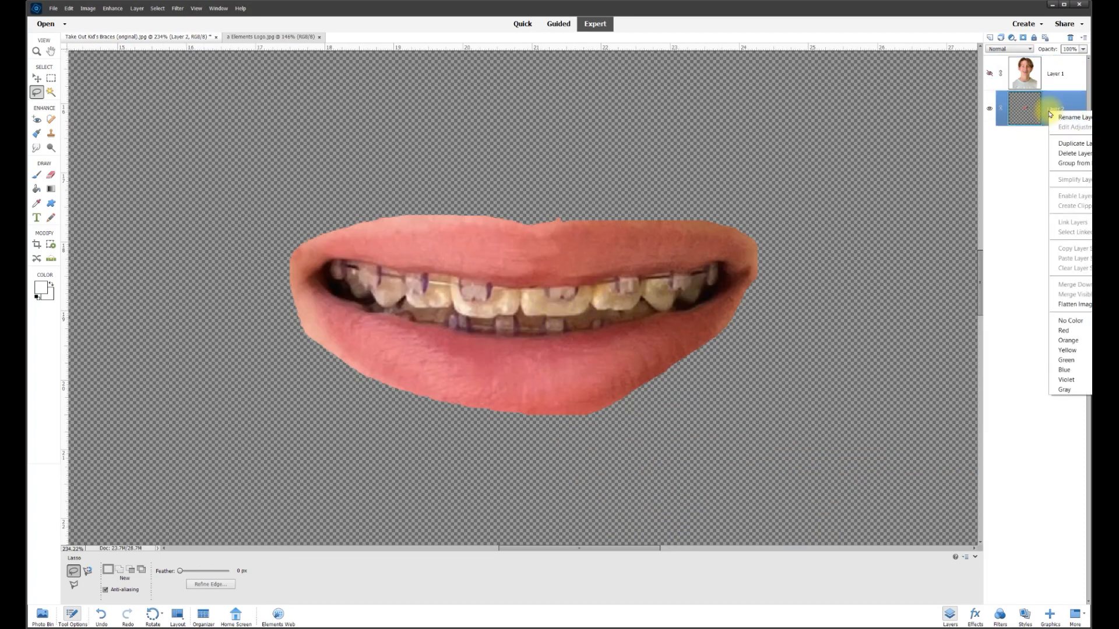
click(1070, 144)
click(661, 151)
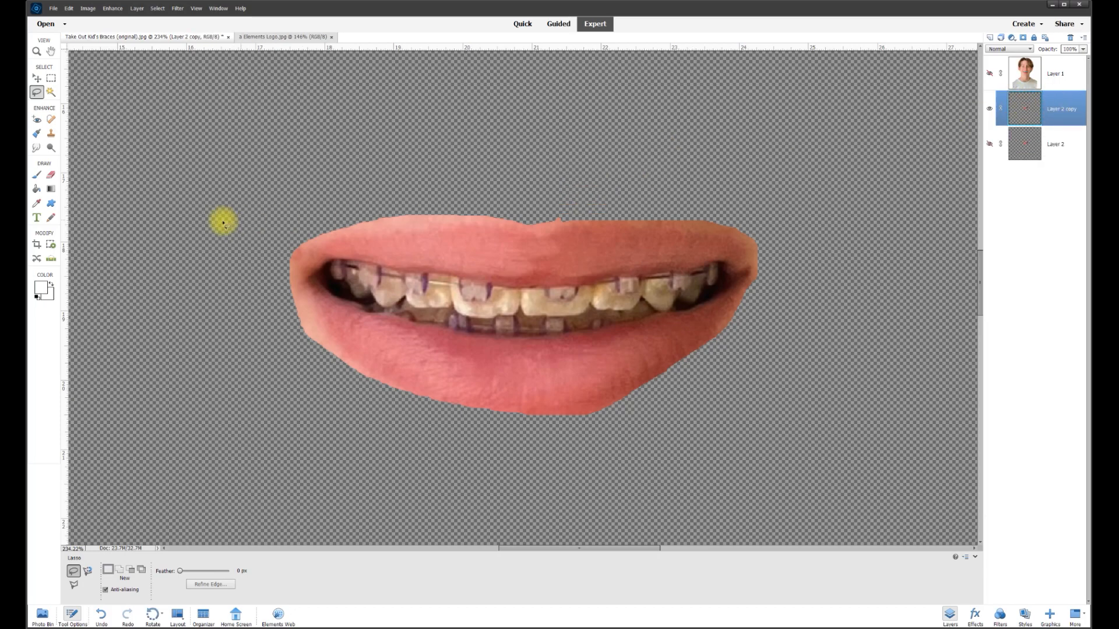
Smudge away the braces on the left-hand upper teeth of Layer 2 copy with a 15 px brush, extending the teeth toward the upper lip.
click(37, 78)
scroll(483, 300, up, 4)
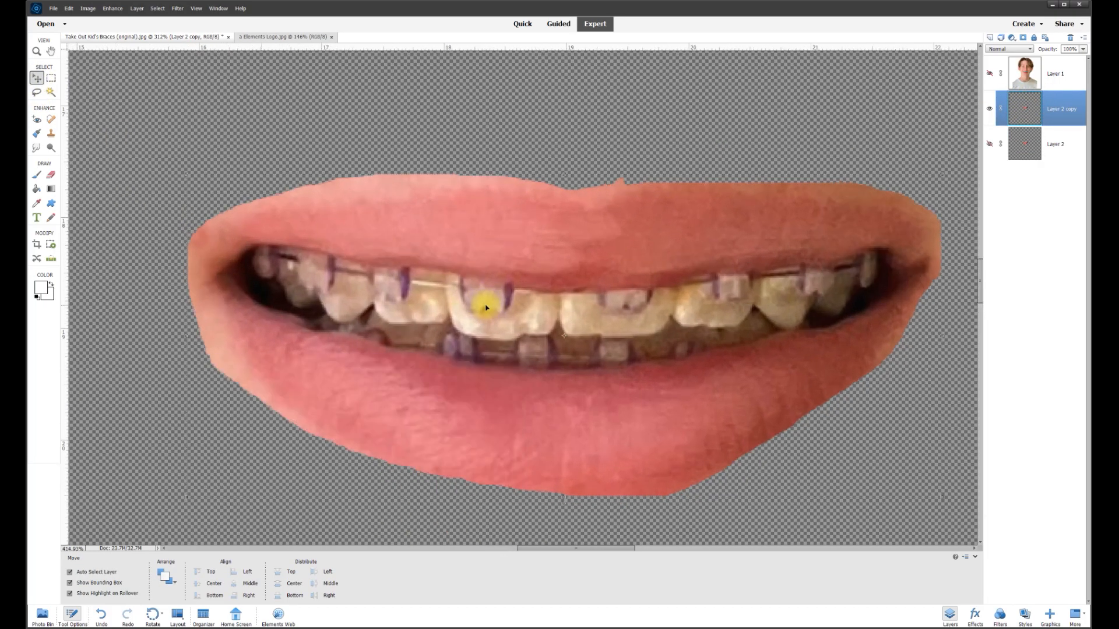
click(37, 149)
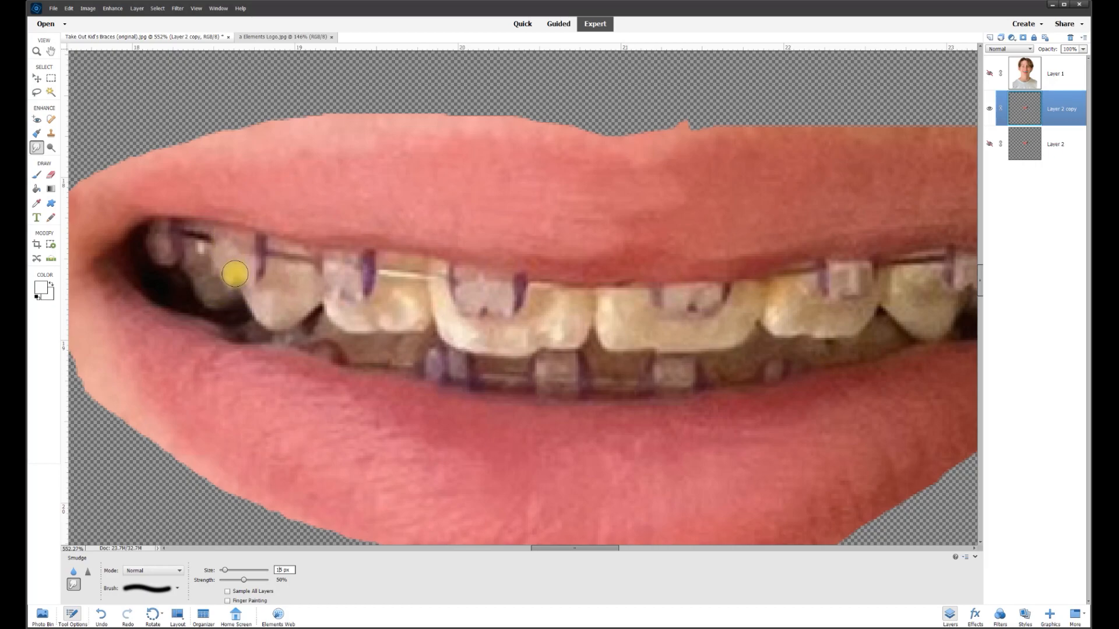
click(226, 280)
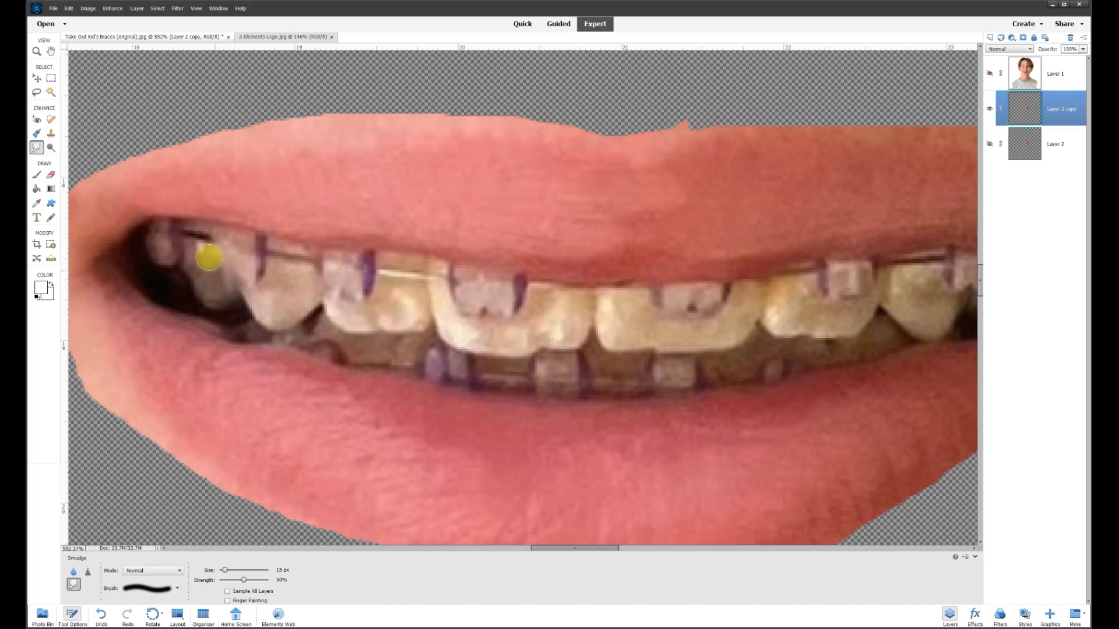
mouse_move(198, 267)
mouse_down()
mouse_move(192, 232)
mouse_move(200, 261)
mouse_move(180, 190)
mouse_up()
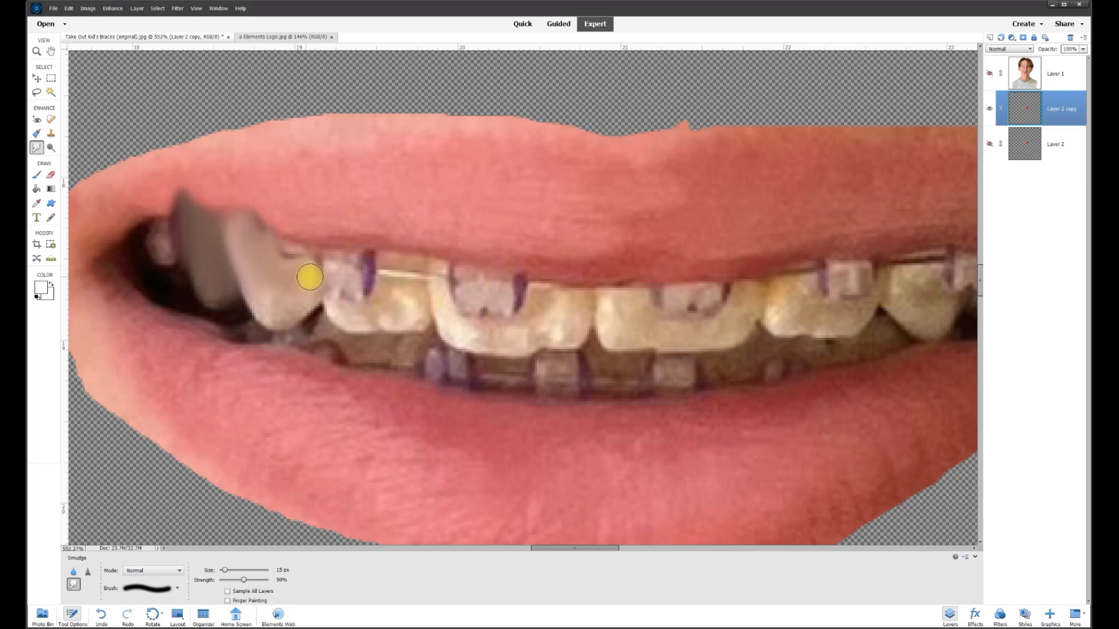
mouse_move(309, 265)
mouse_down()
mouse_move(292, 233)
mouse_move(261, 243)
mouse_up()
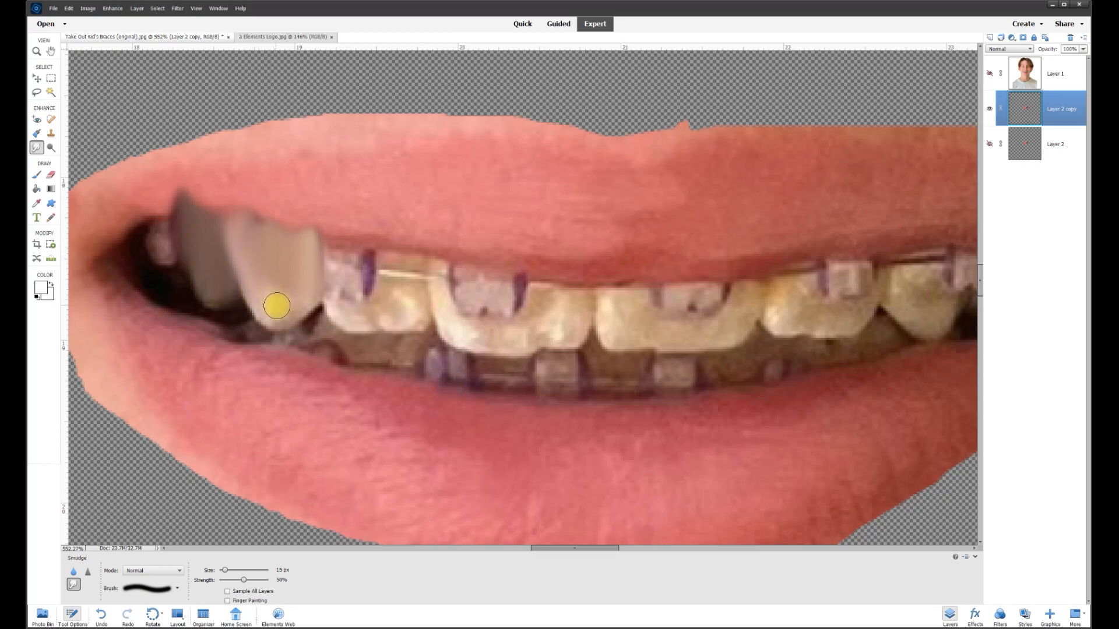
mouse_move(335, 281)
mouse_down()
mouse_move(359, 287)
mouse_move(411, 289)
mouse_move(409, 221)
mouse_move(366, 291)
mouse_move(370, 240)
mouse_up()
Smudge the braces off the middle upper teeth with a 25 px brush, pulling the tooth color up to the lip.
key(bracketright)
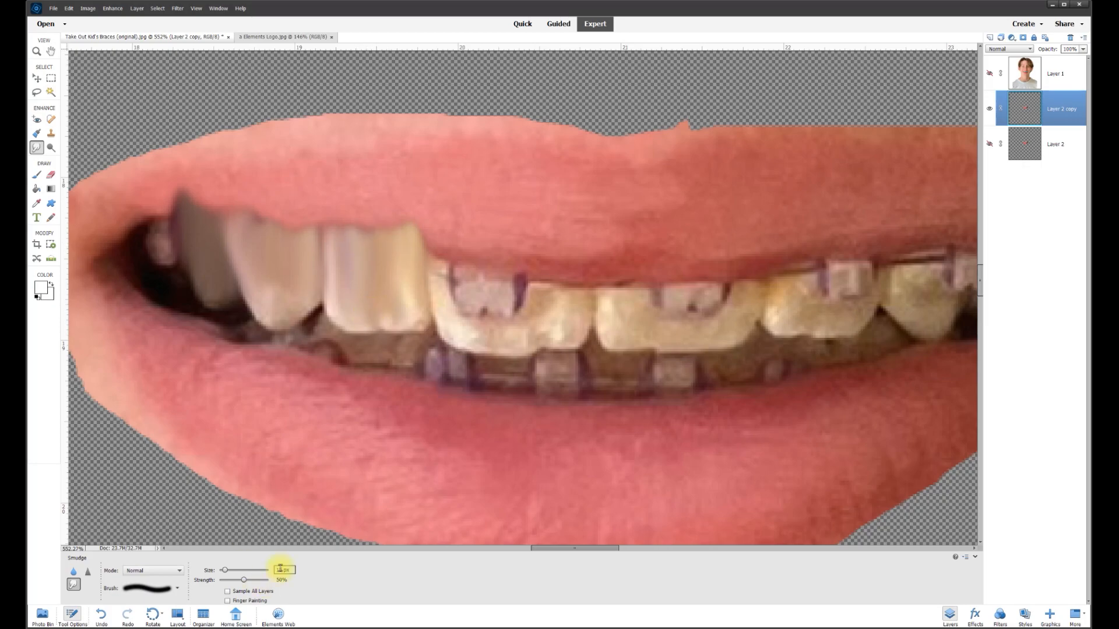
mouse_move(434, 260)
mouse_down()
mouse_move(489, 326)
mouse_move(474, 282)
mouse_move(275, 270)
mouse_move(278, 292)
mouse_move(352, 269)
mouse_move(501, 320)
mouse_move(624, 295)
mouse_move(739, 301)
mouse_move(619, 279)
mouse_move(763, 314)
mouse_move(776, 287)
mouse_move(820, 295)
mouse_up()
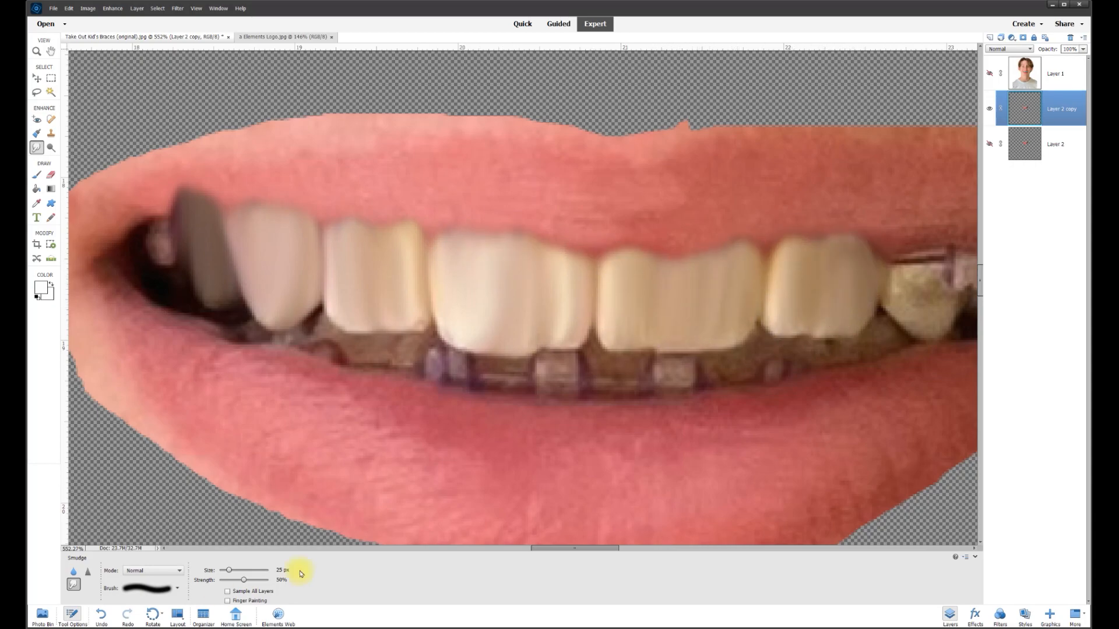
Smudge the braces off the back upper teeth at both corners of the mouth with a 15 px brush.
drag(229, 570, 225, 570)
drag(610, 548, 644, 547)
mouse_move(614, 274)
mouse_down()
mouse_move(553, 287)
mouse_move(643, 276)
mouse_move(674, 222)
mouse_move(618, 283)
mouse_move(696, 256)
mouse_move(702, 233)
mouse_move(706, 265)
mouse_up()
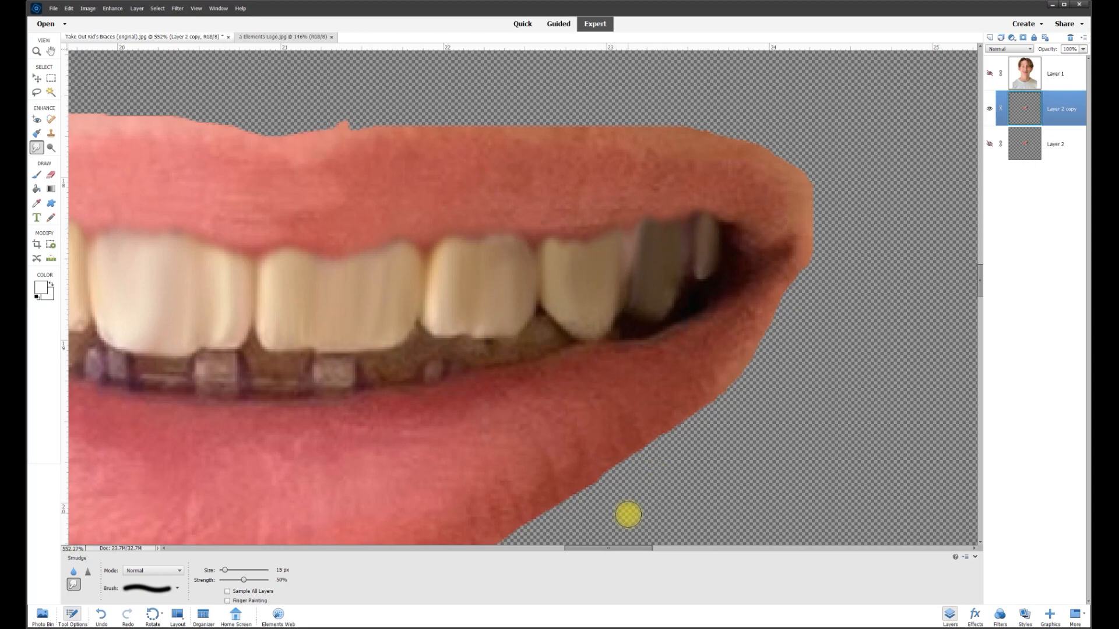
drag(628, 547, 585, 553)
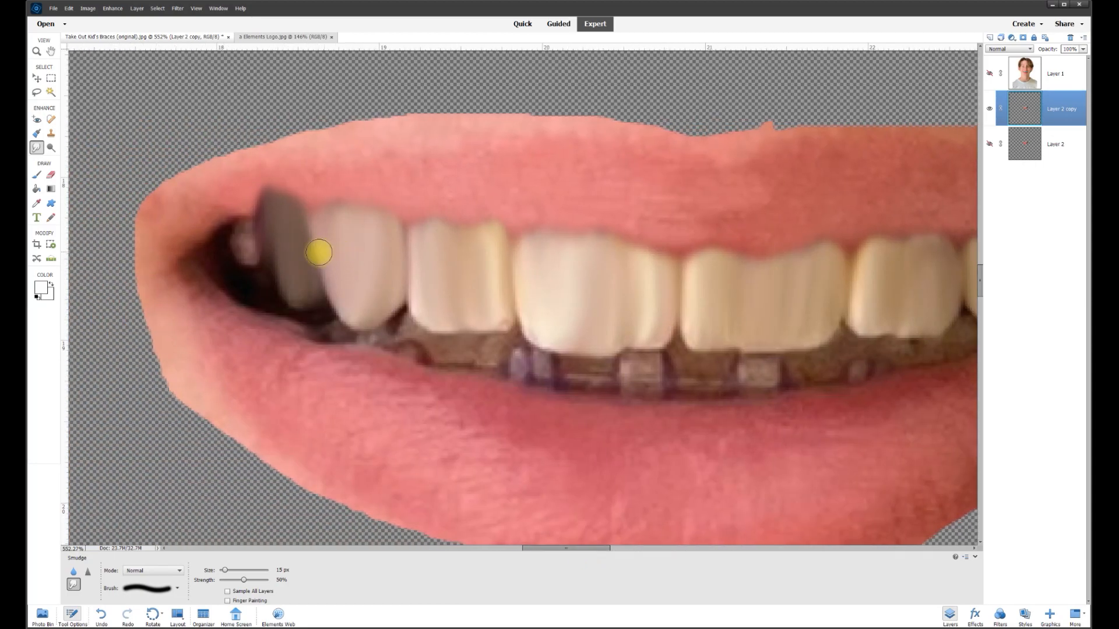
drag(247, 246, 242, 206)
scroll(574, 378, down, 2)
scroll(527, 378, down, 1)
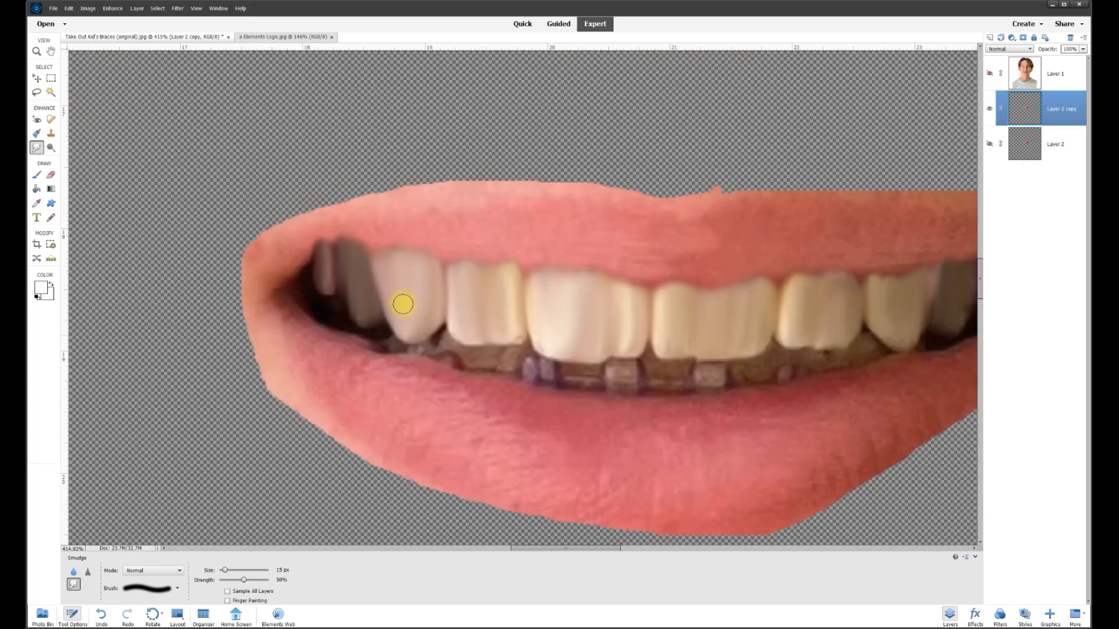
Erase a thin line on Layer 2 copy along the lower edge of the upper teeth between both mouth corners with a 6 px brush.
click(51, 175)
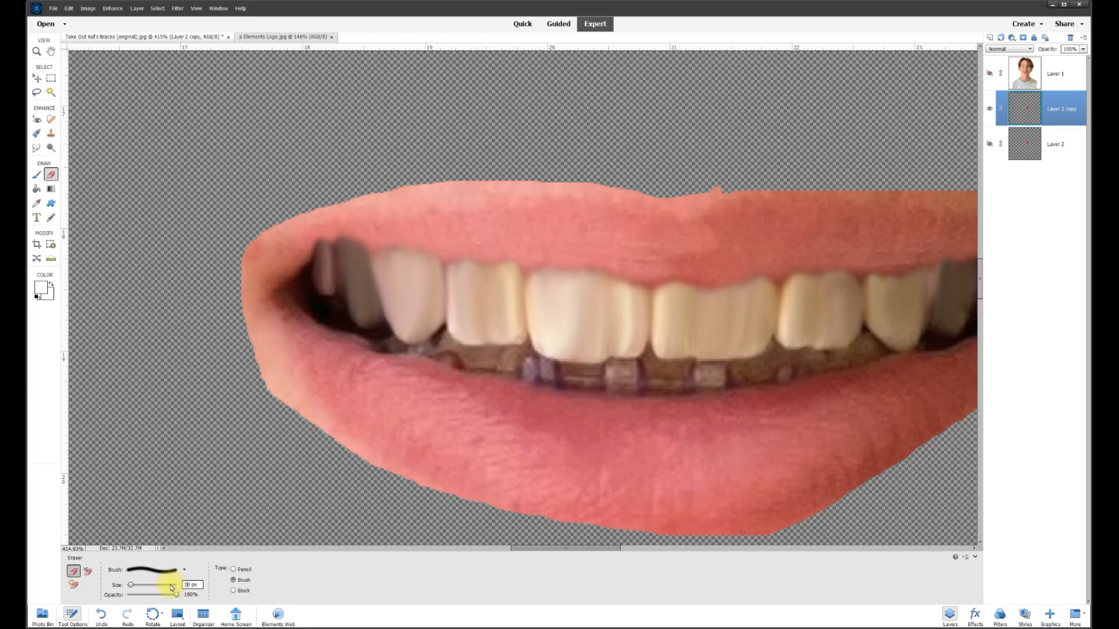
click(40, 82)
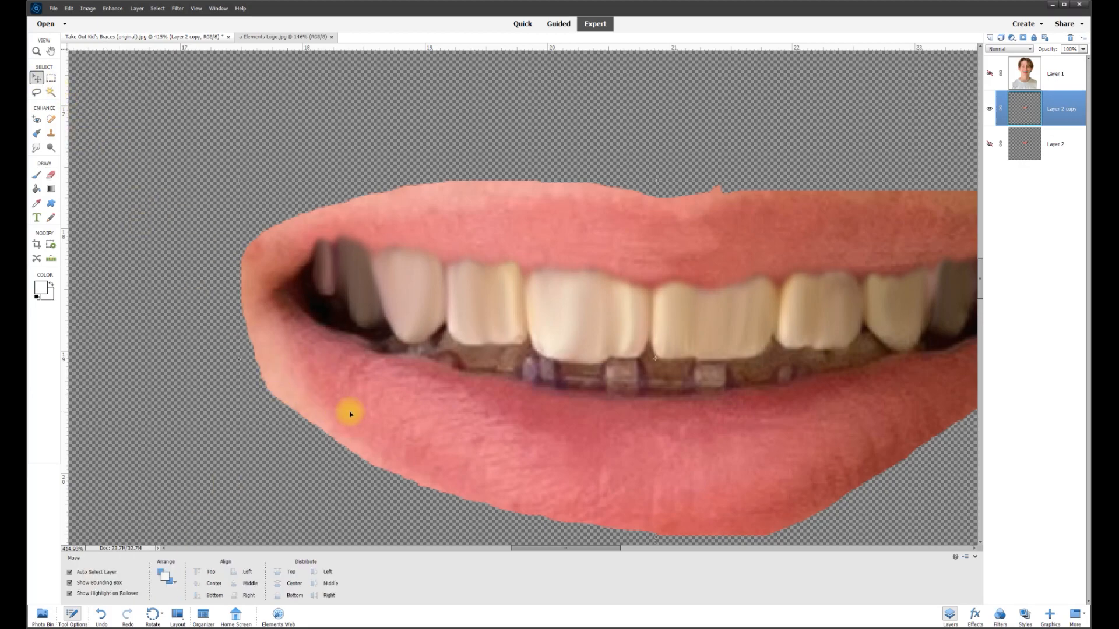
scroll(350, 412, up, 3)
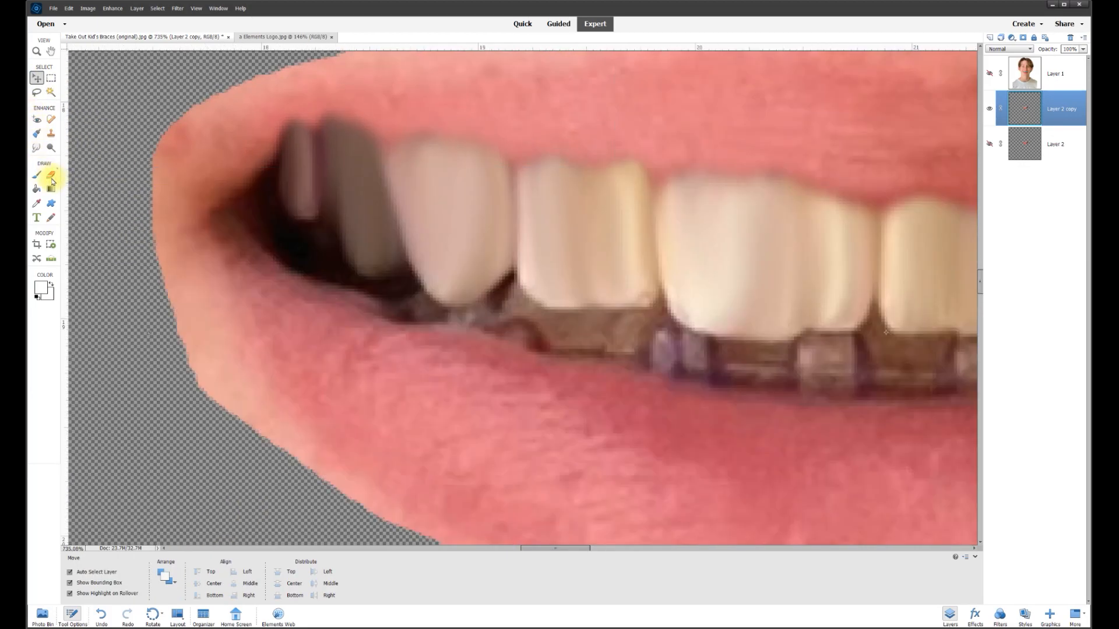
click(51, 175)
mouse_move(159, 238)
mouse_down()
mouse_move(237, 232)
mouse_move(351, 286)
mouse_up()
drag(130, 585, 129, 585)
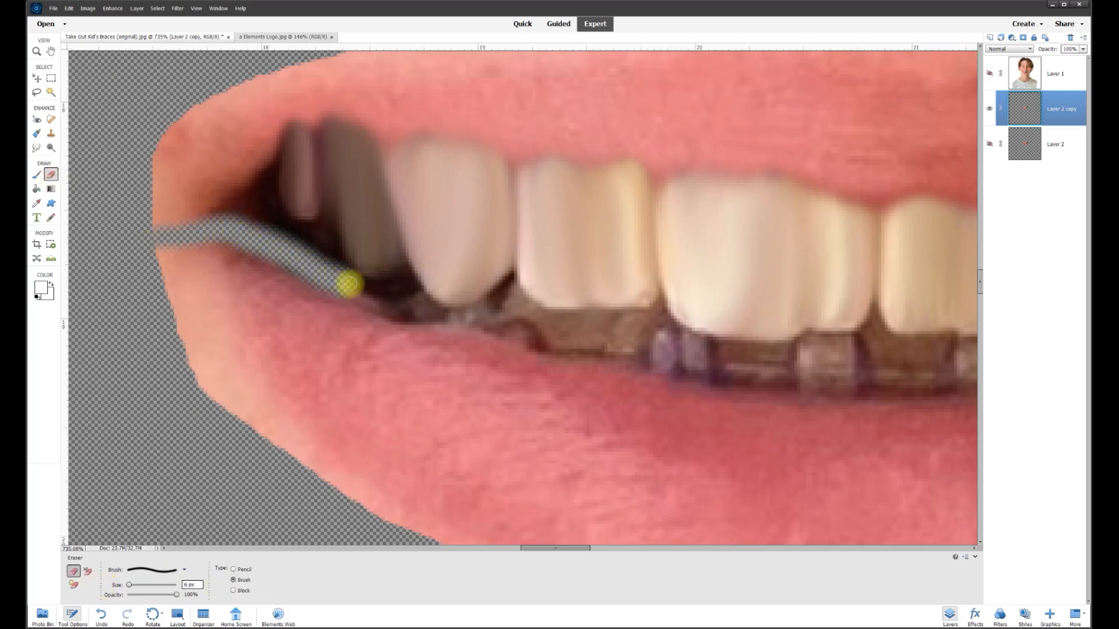
drag(352, 285, 458, 316)
mouse_move(510, 286)
mouse_down()
mouse_move(461, 314)
mouse_move(652, 318)
mouse_move(706, 344)
mouse_move(824, 346)
mouse_up()
scroll(607, 467, right, 5)
mouse_move(274, 341)
mouse_down()
mouse_move(325, 325)
mouse_move(513, 338)
mouse_move(725, 302)
mouse_move(801, 325)
mouse_move(875, 300)
mouse_move(606, 250)
mouse_move(781, 208)
mouse_up()
Outline the lower lip and lower teeth with the Polygonal Lasso along the erased gap, delete them from Layer 2 copy and deselect.
click(36, 92)
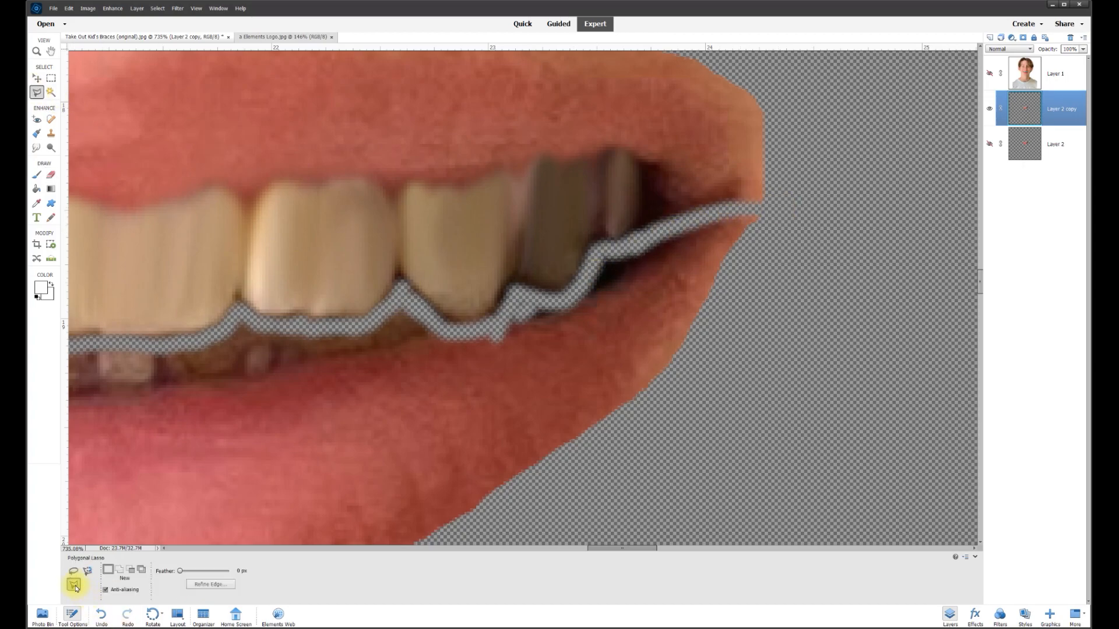
click(800, 211)
click(698, 218)
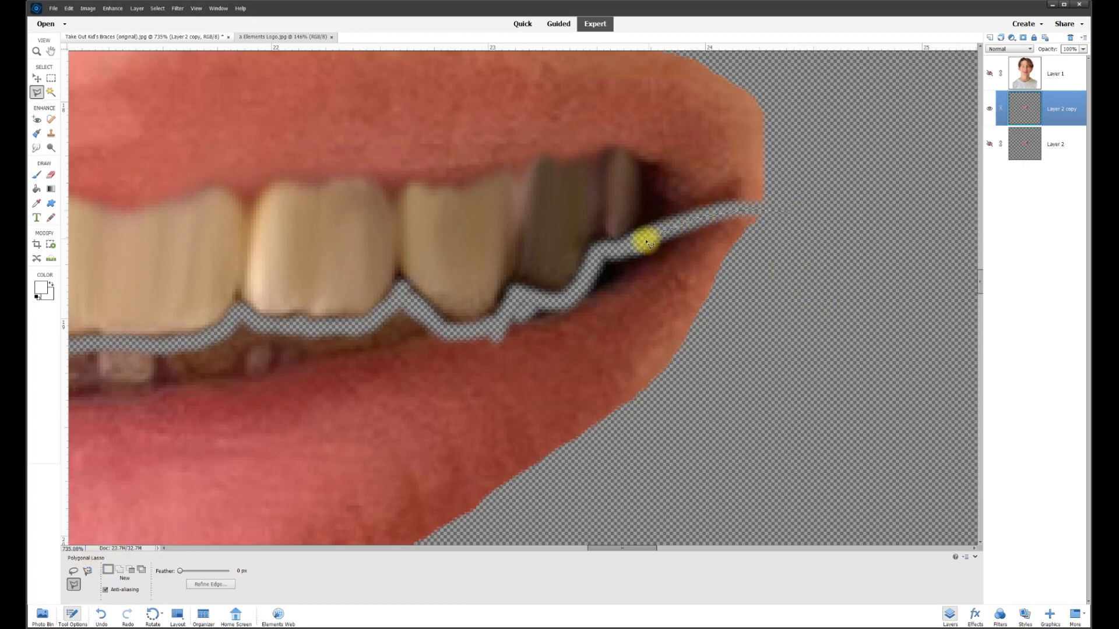
click(602, 254)
click(575, 290)
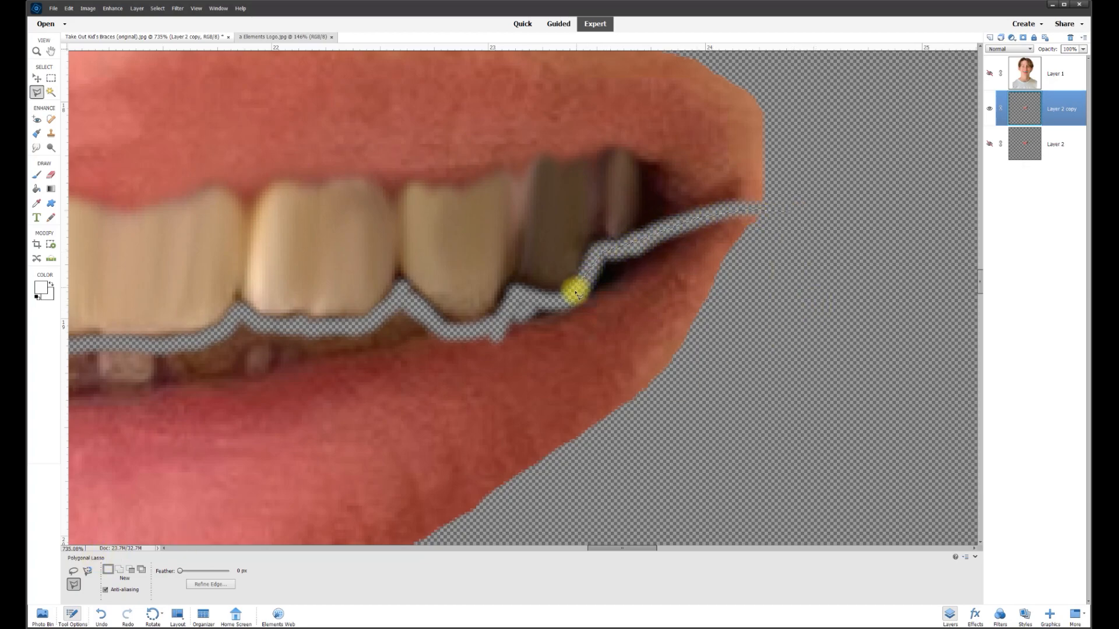
click(531, 300)
click(491, 331)
click(443, 324)
click(403, 299)
click(368, 322)
click(242, 315)
click(218, 334)
click(166, 342)
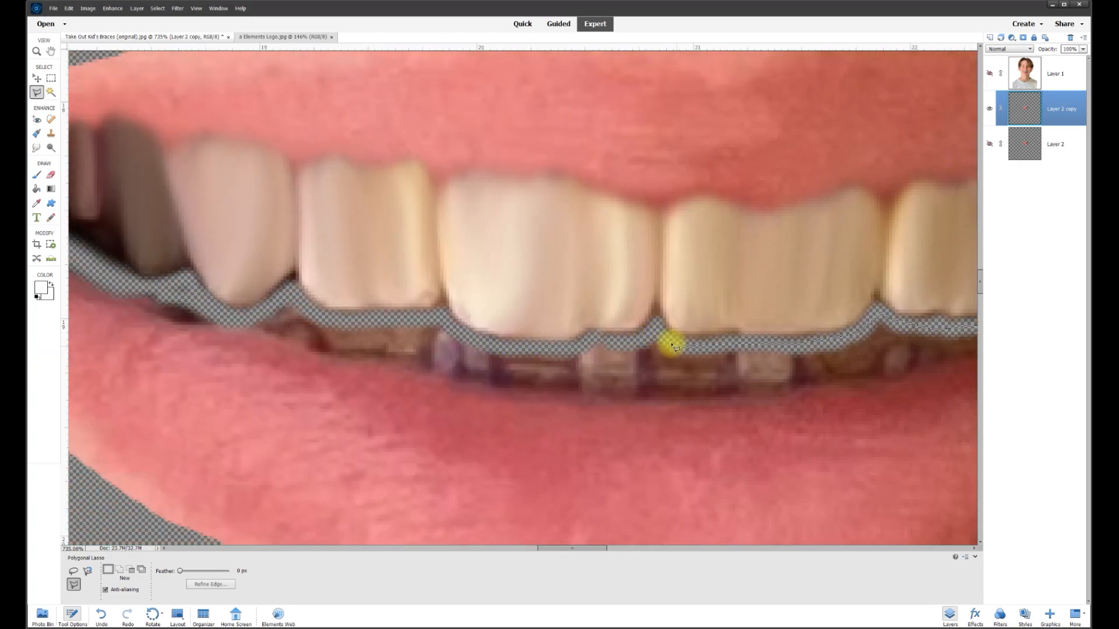
click(655, 329)
click(591, 337)
click(558, 351)
click(491, 348)
click(460, 330)
click(439, 319)
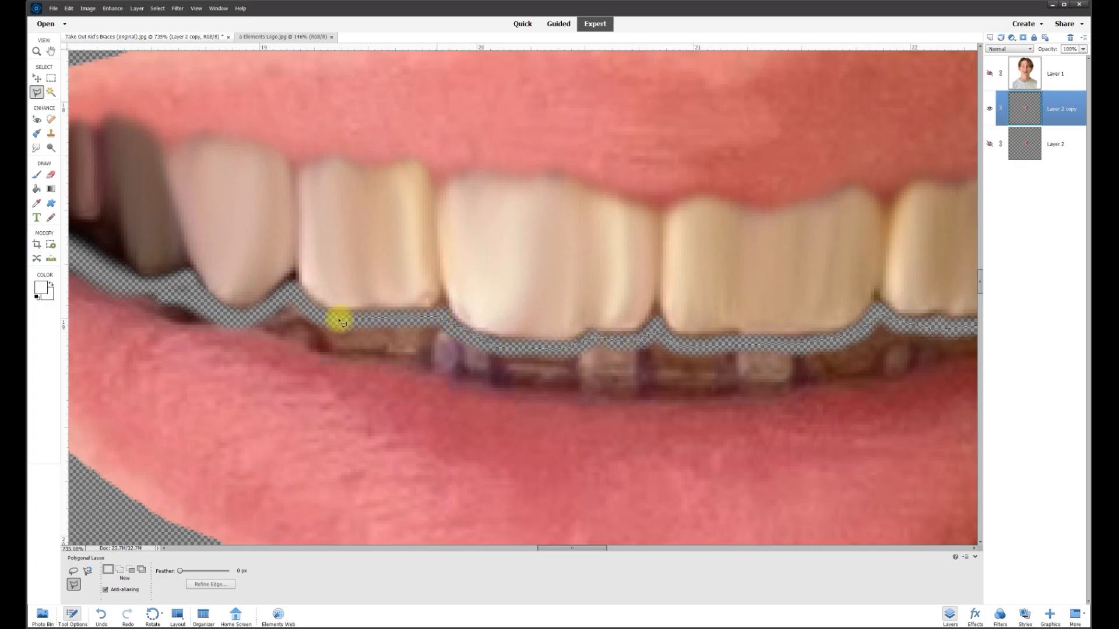
click(292, 294)
click(249, 318)
click(213, 312)
click(191, 289)
click(132, 282)
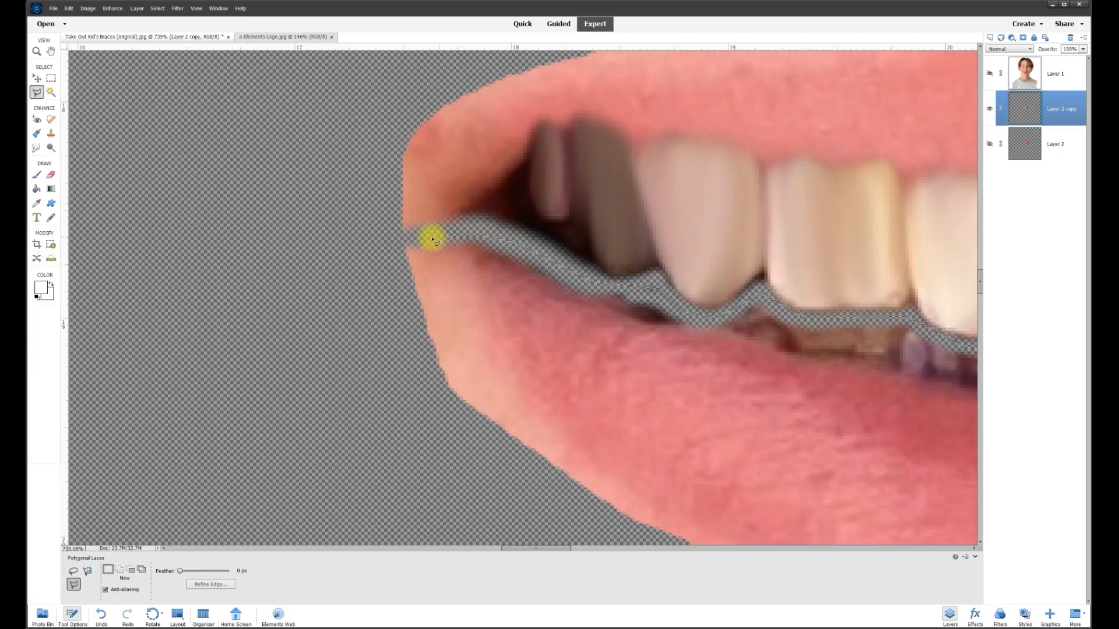
click(370, 244)
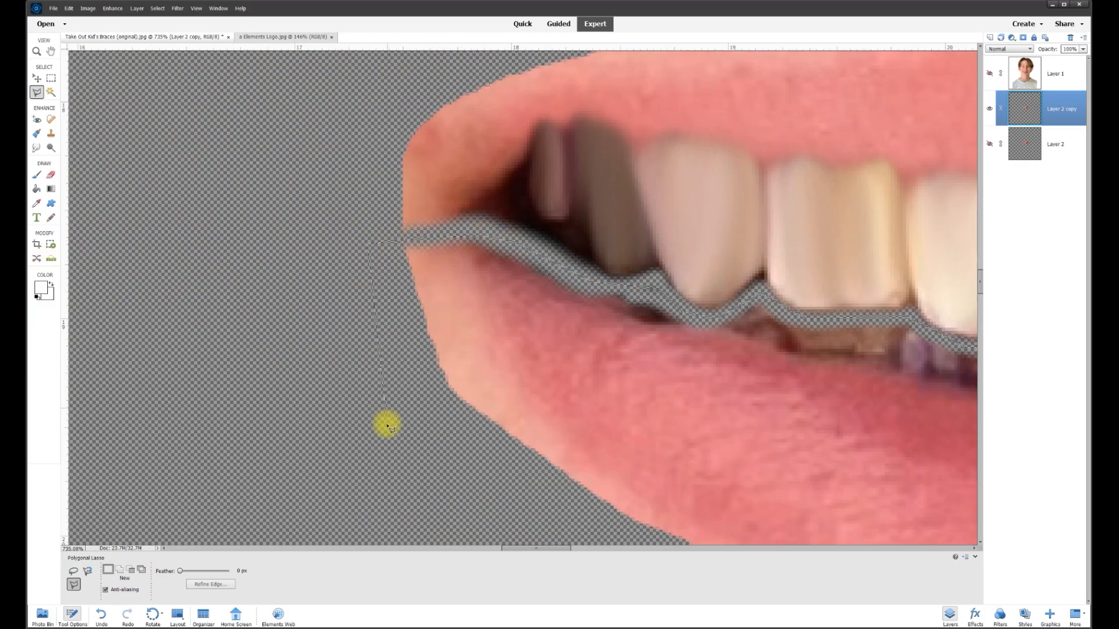
click(387, 424)
click(541, 229)
click(502, 350)
click(575, 312)
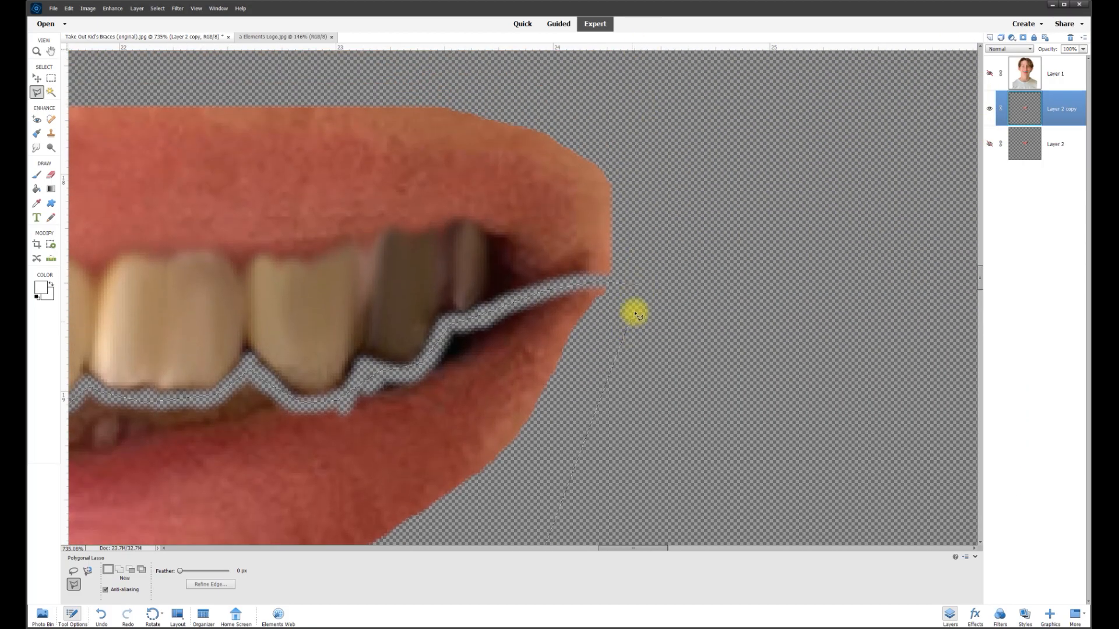
click(635, 314)
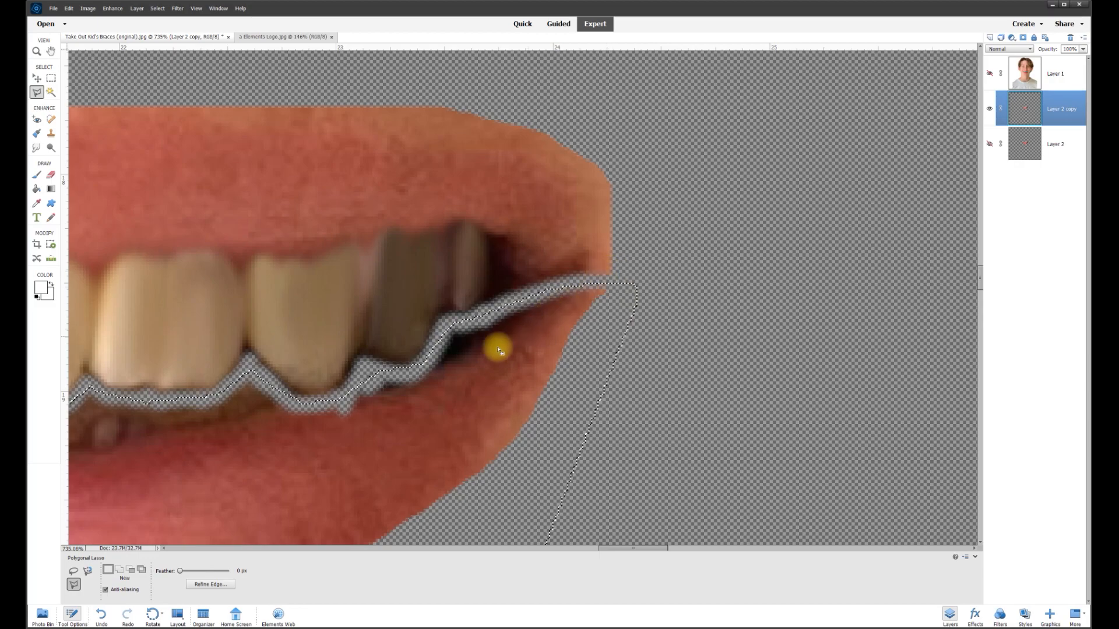
scroll(413, 412, down, 3)
scroll(411, 413, down, 4)
scroll(408, 396, up, 2)
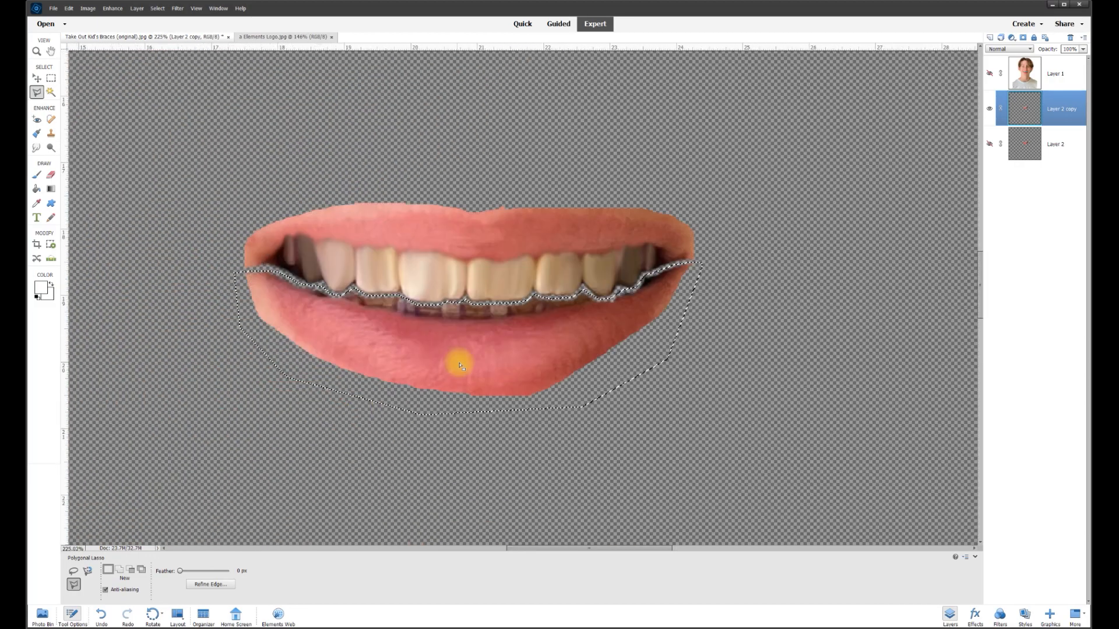
key(Delete)
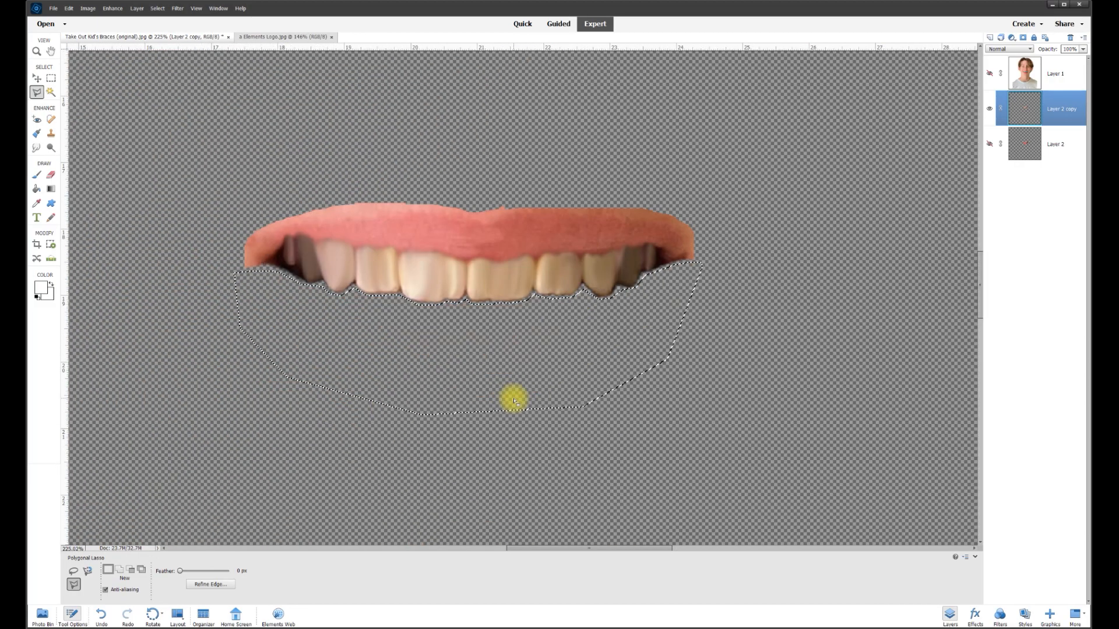
key(ctrl+d)
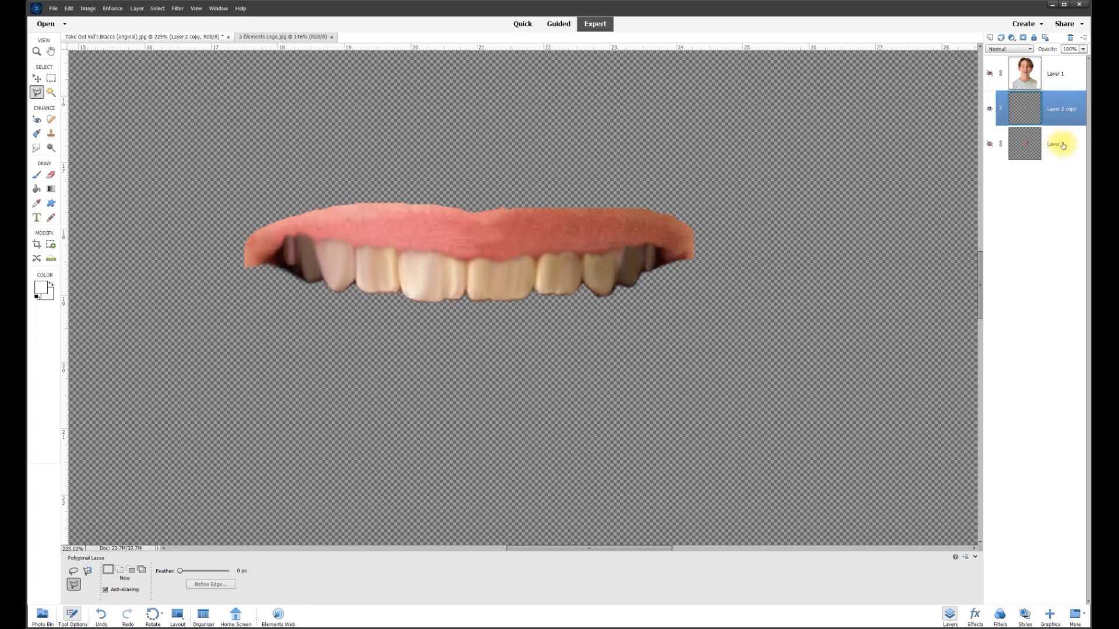
Show and select Layer 2, and smudge the left and middle lower teeth down over the braces with a 10 px brush.
click(990, 146)
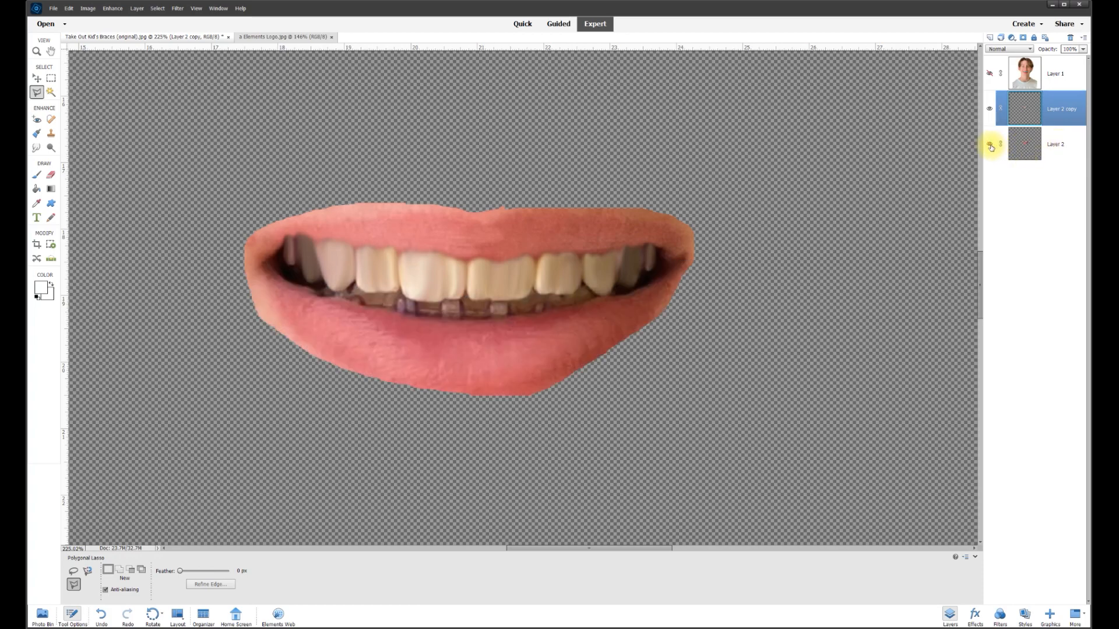
click(1020, 143)
click(37, 146)
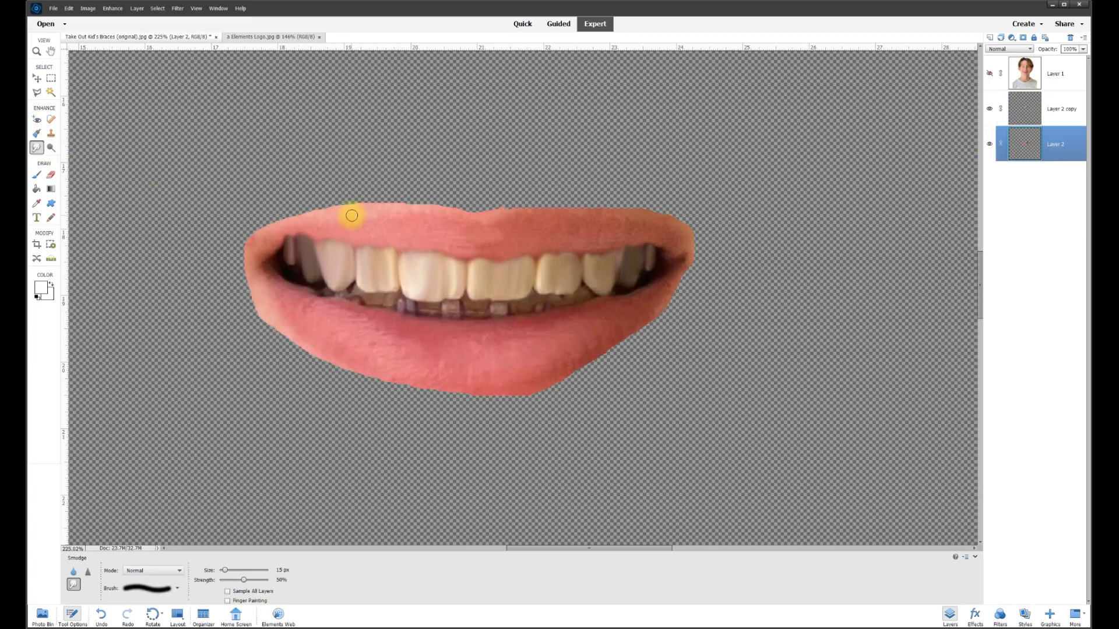
scroll(352, 215, up, 3)
scroll(384, 435, up, 2)
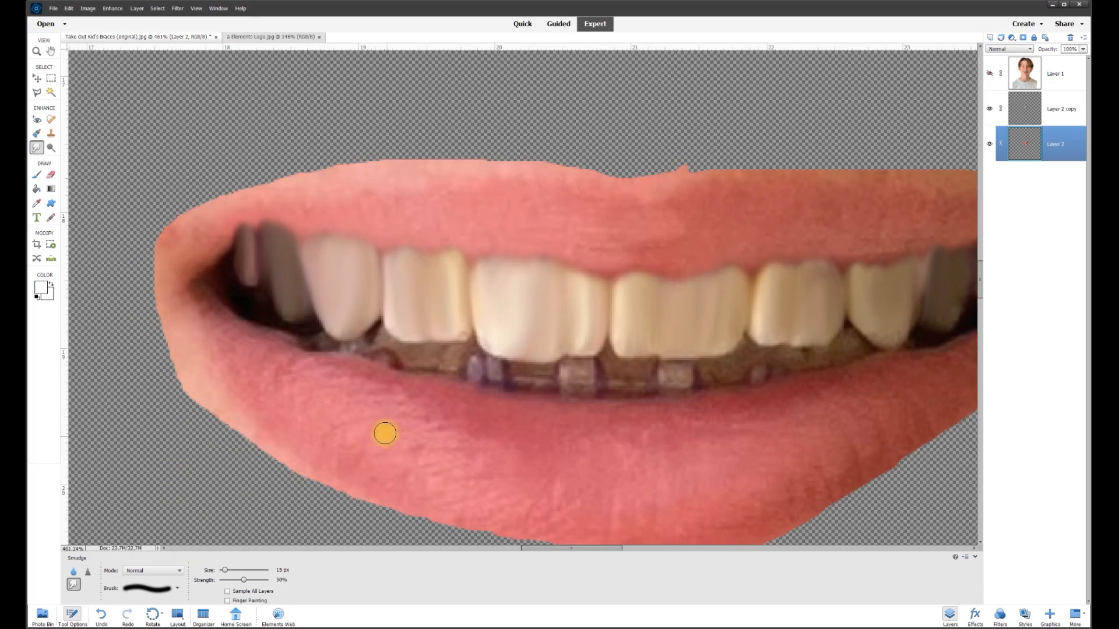
scroll(460, 361, up, 1)
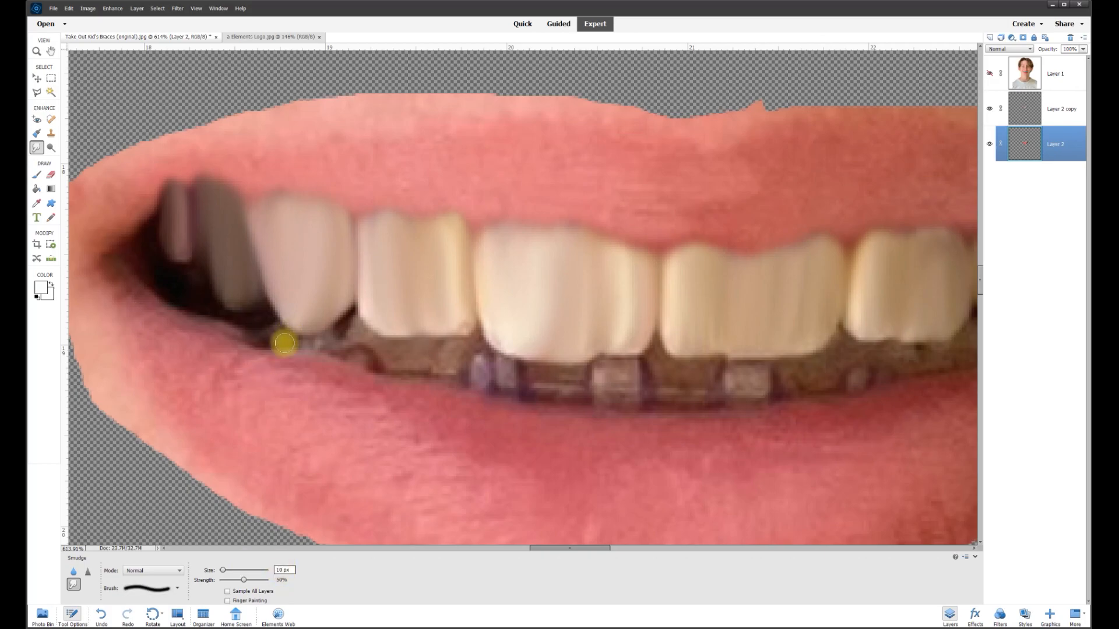
mouse_move(274, 344)
mouse_down()
mouse_move(235, 339)
mouse_move(228, 325)
mouse_move(218, 337)
mouse_move(175, 320)
mouse_move(262, 341)
mouse_move(252, 356)
mouse_move(315, 352)
mouse_move(368, 383)
mouse_move(358, 345)
mouse_move(368, 351)
mouse_move(358, 367)
mouse_move(310, 363)
mouse_move(383, 354)
mouse_move(370, 344)
mouse_move(442, 370)
mouse_move(363, 325)
mouse_move(464, 346)
mouse_move(395, 362)
mouse_up()
scroll(508, 373, up, 1)
mouse_move(577, 379)
mouse_down()
mouse_move(590, 402)
mouse_move(547, 391)
mouse_move(566, 396)
mouse_move(450, 402)
mouse_move(361, 379)
mouse_move(688, 391)
mouse_move(710, 377)
mouse_move(675, 427)
mouse_move(735, 385)
mouse_move(660, 355)
mouse_move(588, 418)
mouse_up()
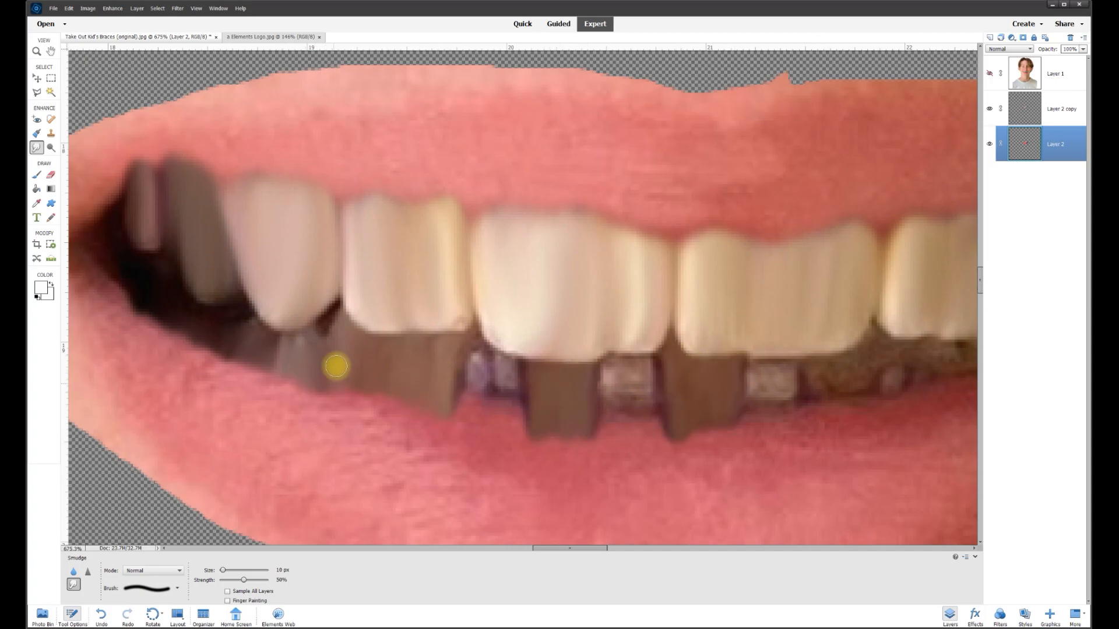
Smudge the braces off the right-hand lower teeth on Layer 2, extending the tooth color down to the lower lip.
scroll(612, 382, right, 3)
mouse_move(457, 389)
mouse_down()
mouse_move(528, 397)
mouse_move(546, 371)
mouse_move(497, 343)
mouse_move(589, 368)
mouse_move(584, 351)
mouse_move(698, 357)
mouse_move(673, 366)
mouse_move(626, 349)
mouse_move(658, 339)
mouse_move(747, 362)
mouse_move(808, 349)
mouse_move(887, 311)
mouse_move(526, 403)
mouse_up()
scroll(167, 373, left, 3)
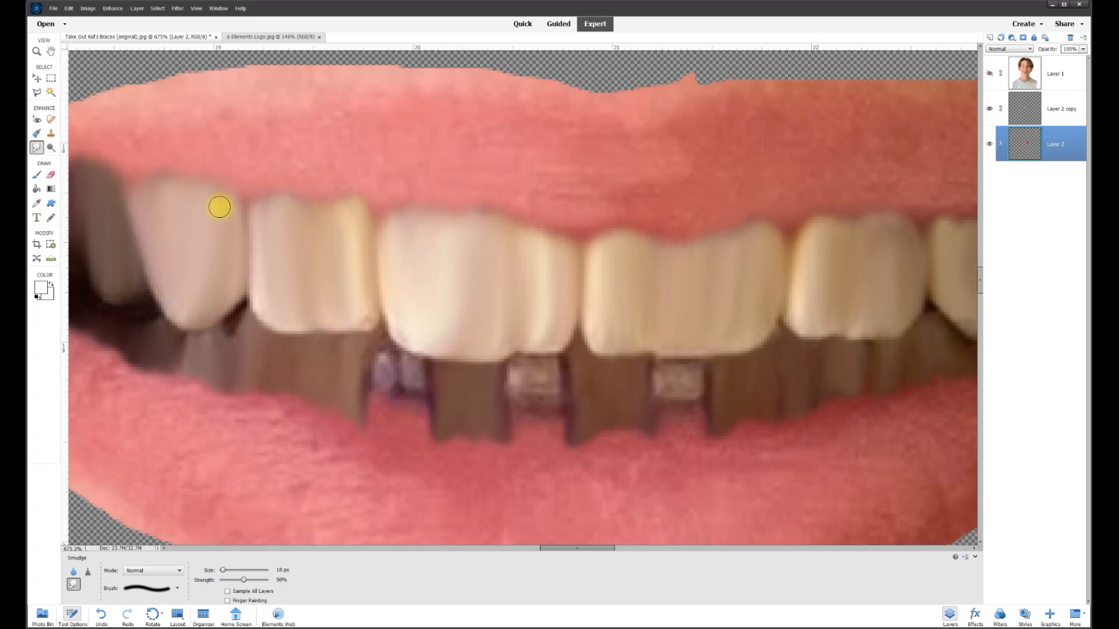
Lasso the clean lower tooth just right of the center gap and copy it to a new layer.
click(38, 93)
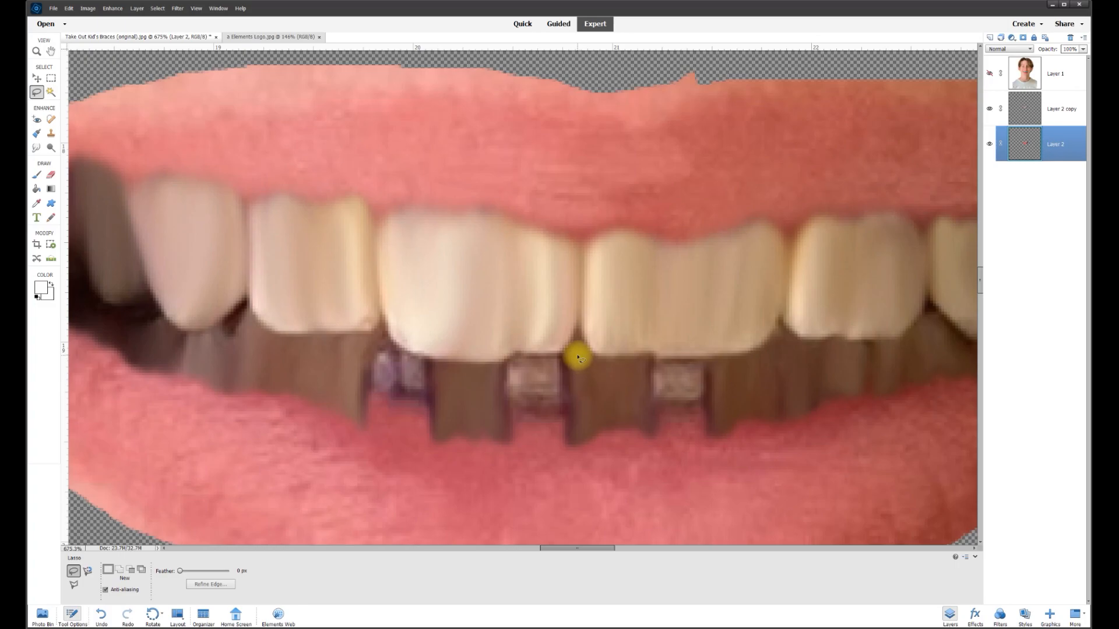
mouse_move(577, 355)
mouse_down()
mouse_move(578, 431)
mouse_move(618, 438)
mouse_move(651, 412)
mouse_move(652, 383)
mouse_move(600, 345)
mouse_move(582, 347)
mouse_up()
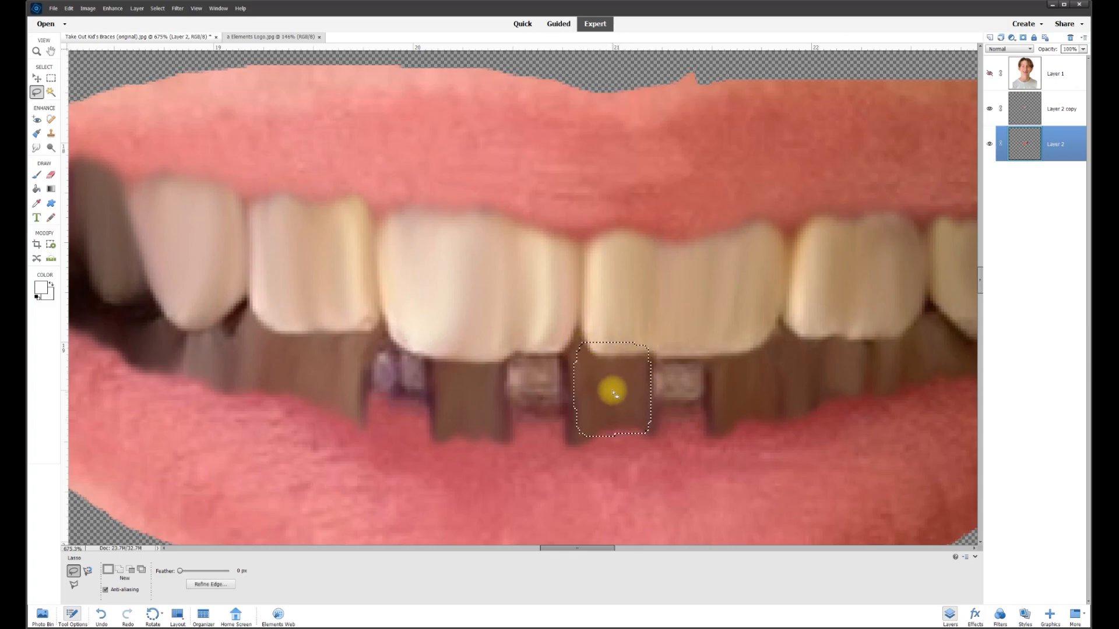
right_click(613, 400)
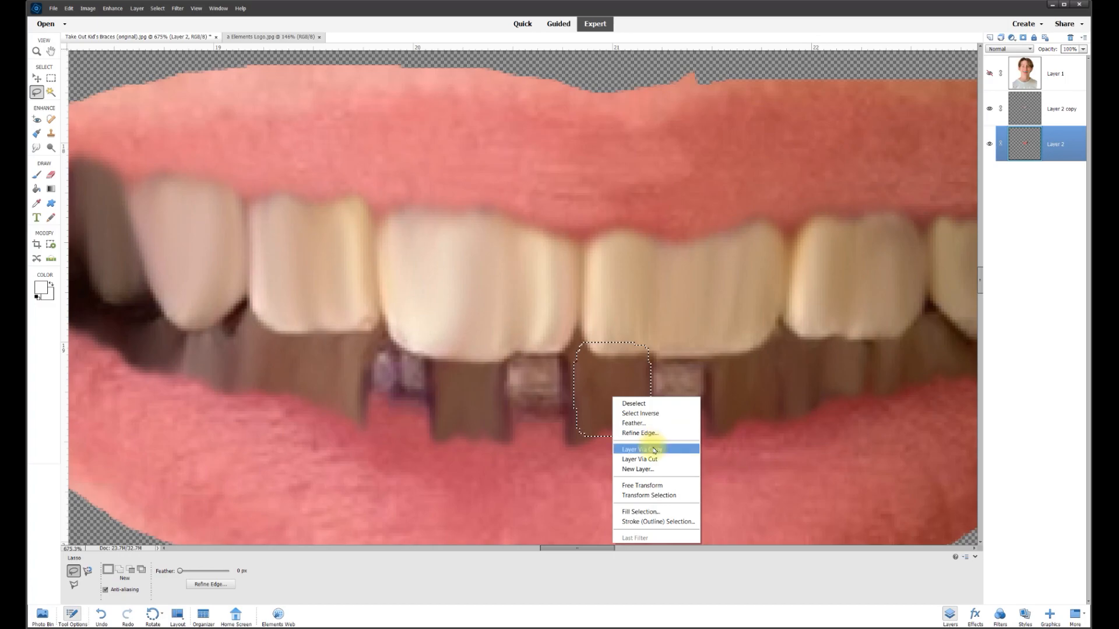
click(627, 444)
Move the copied lower tooth over the bracket to its right and narrow it to fit the gap.
click(35, 78)
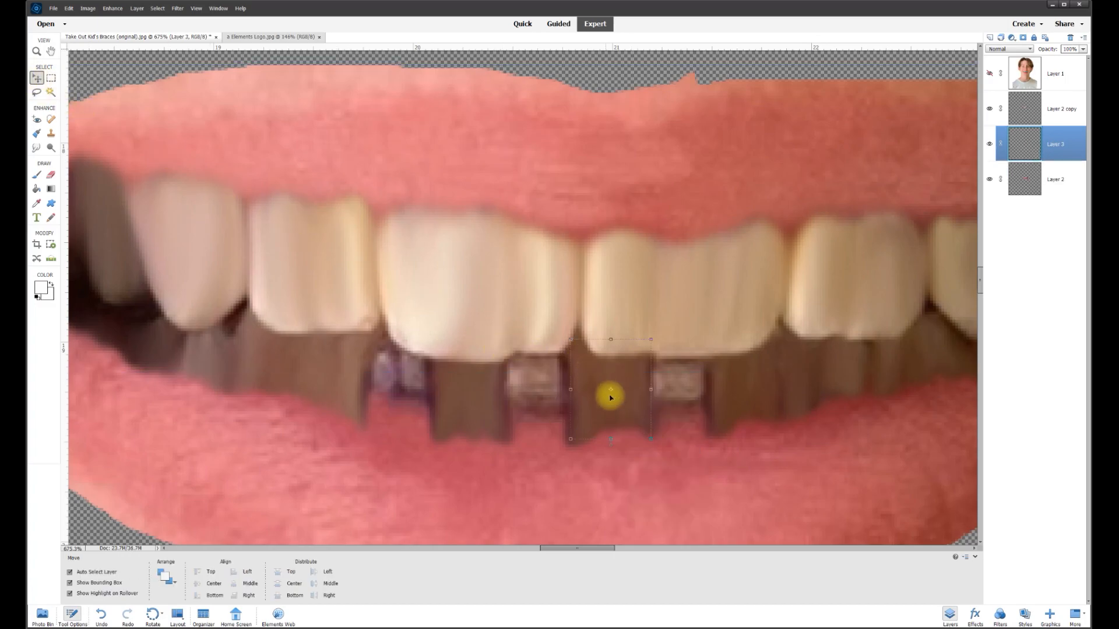
drag(620, 406, 646, 386)
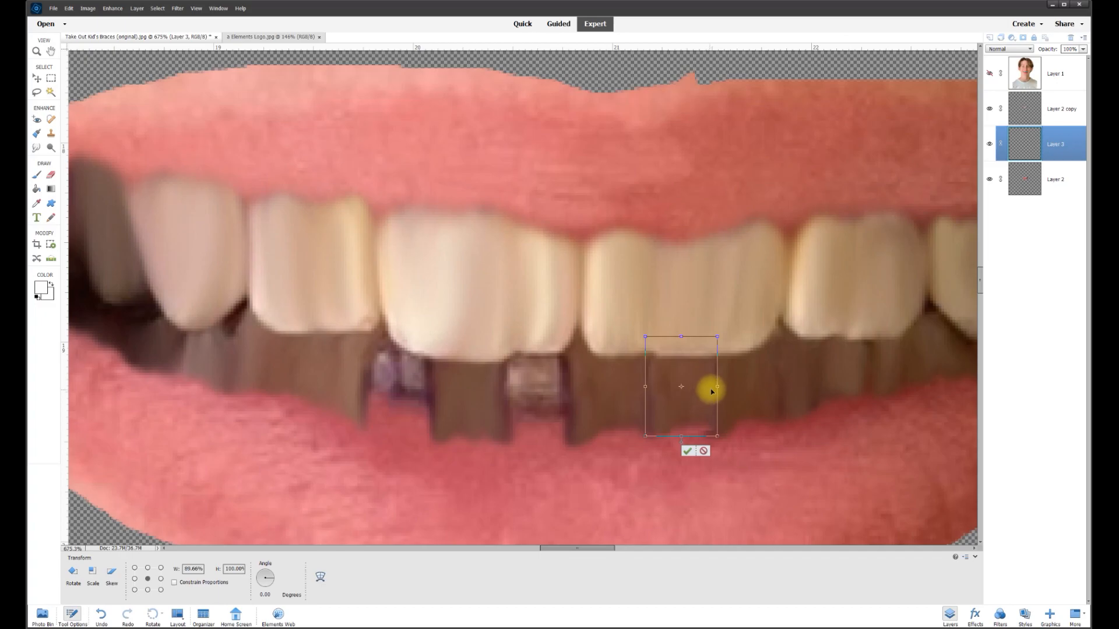
drag(717, 388, 709, 387)
click(679, 451)
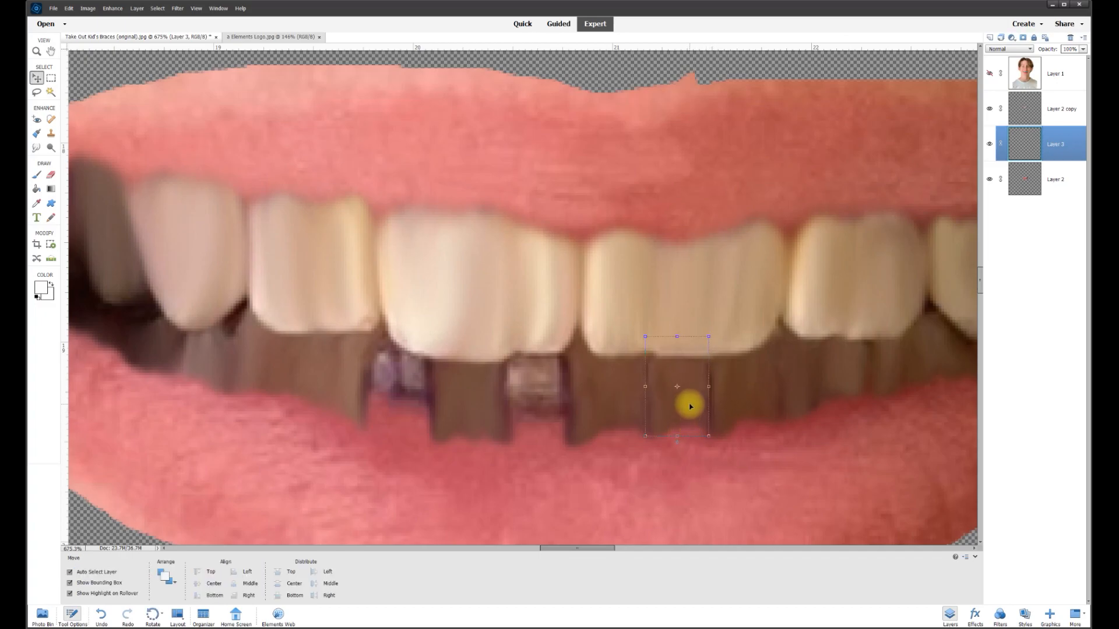
right_click(687, 405)
click(659, 491)
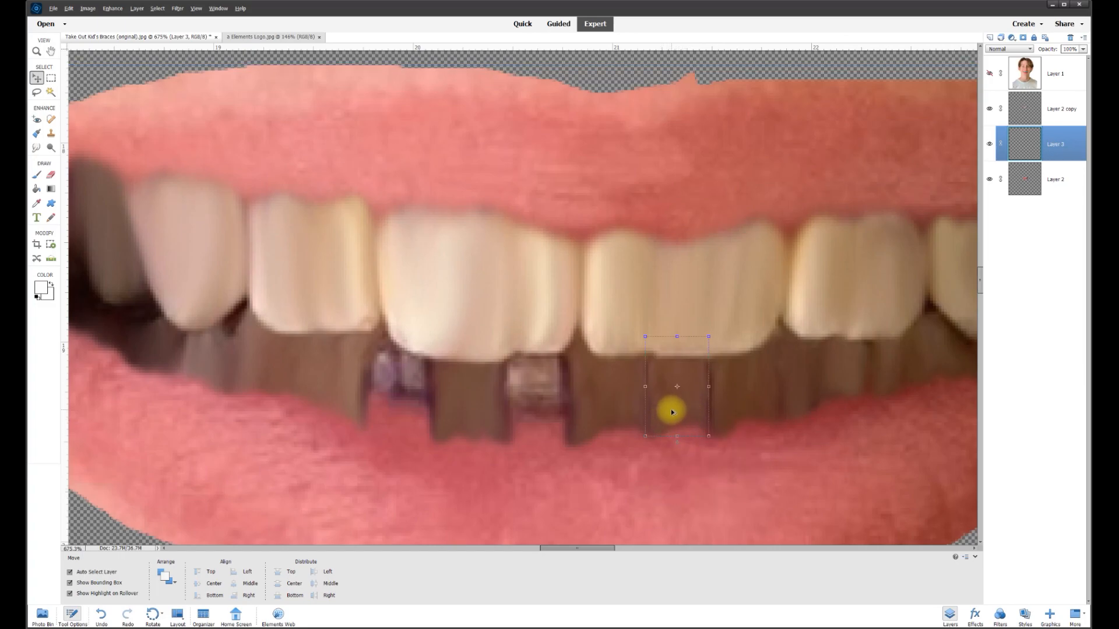
key(alt)
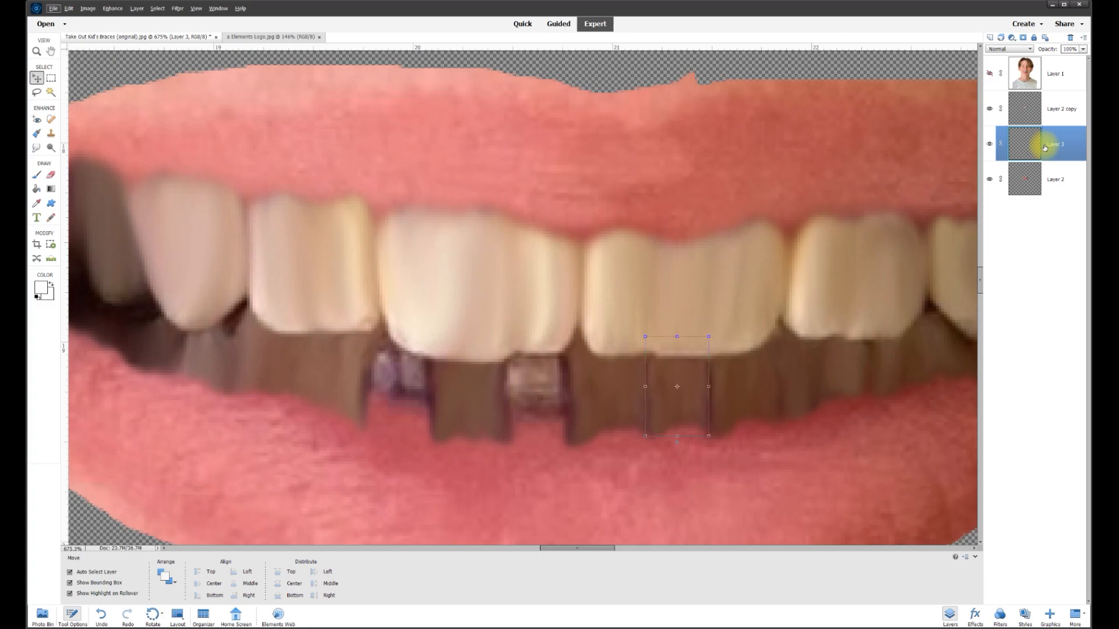
Duplicate Layer 3 twice, placing one copy over the middle lower bracket and the other over the left-hand bracket.
right_click(1041, 146)
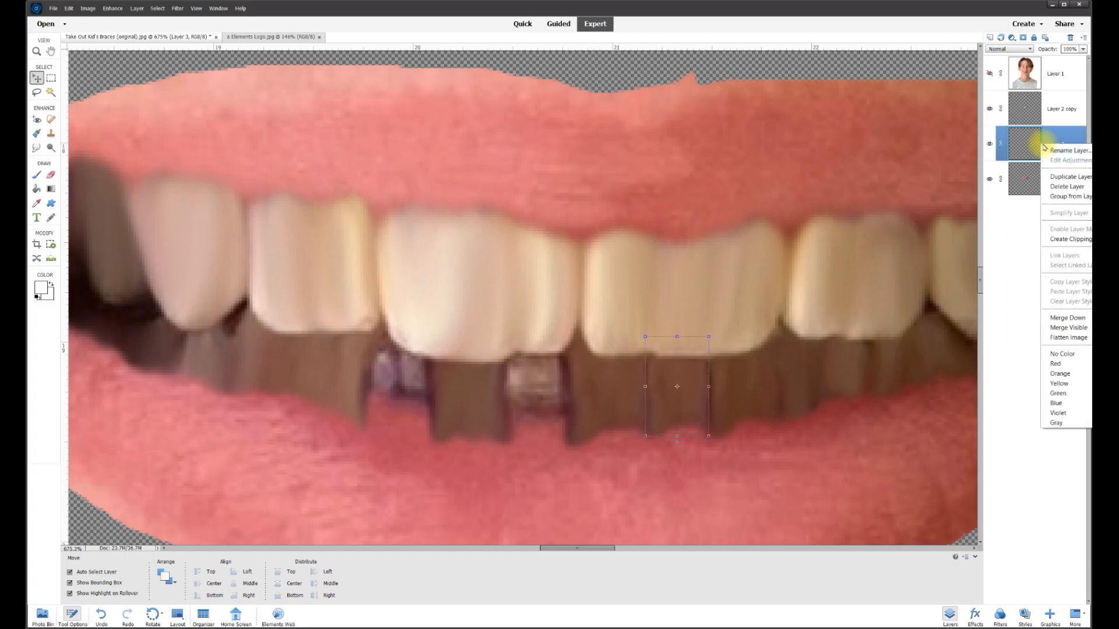
click(1059, 177)
click(655, 156)
drag(681, 367, 546, 401)
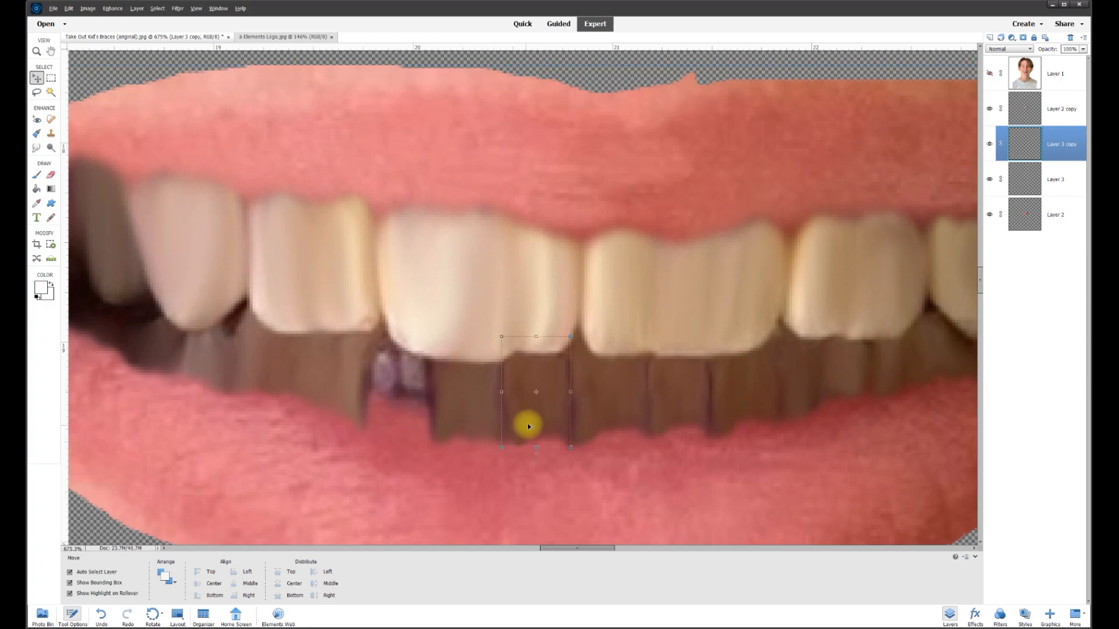
drag(529, 421, 376, 412)
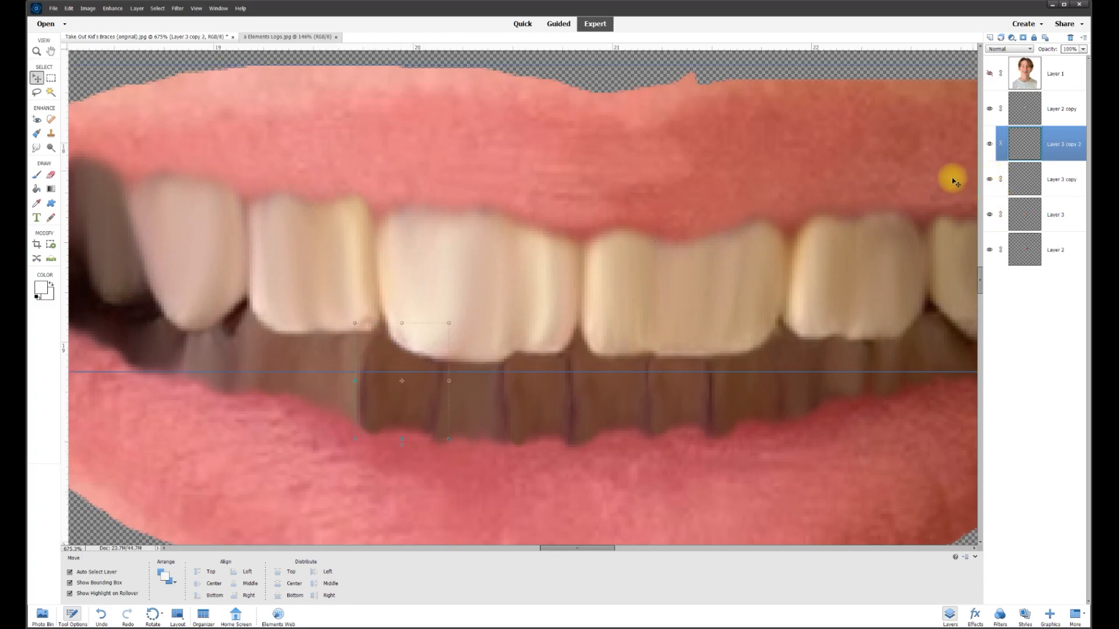
Check what Layer 3, its two copies and Layer 2 each cover by switching their visibility off and on.
click(989, 144)
click(989, 144)
click(989, 179)
click(989, 179)
click(989, 213)
click(989, 215)
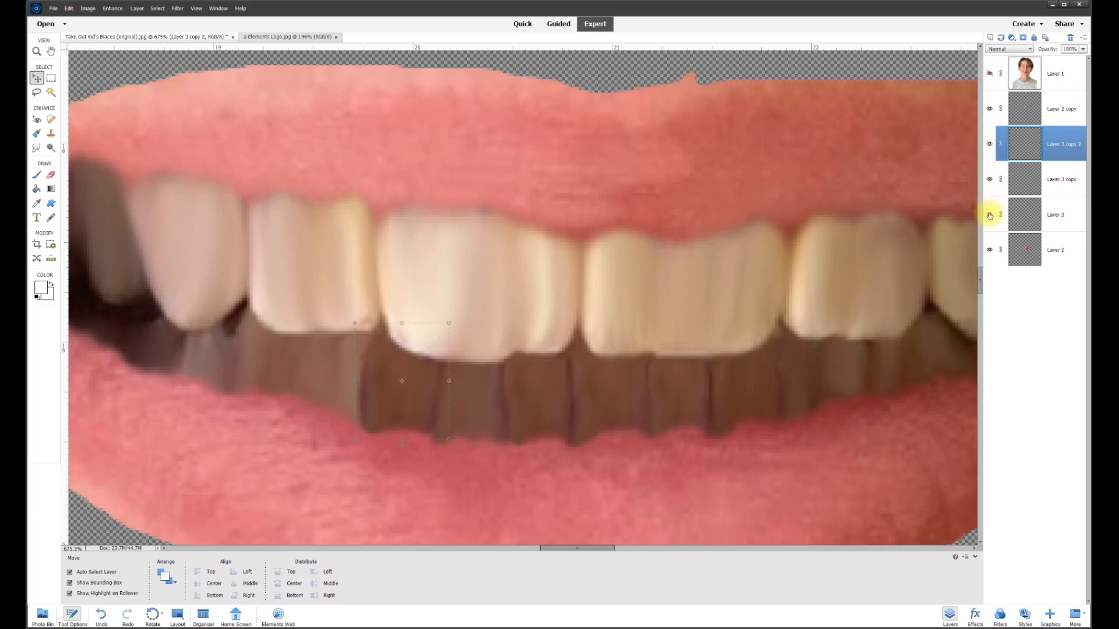
click(989, 252)
click(989, 252)
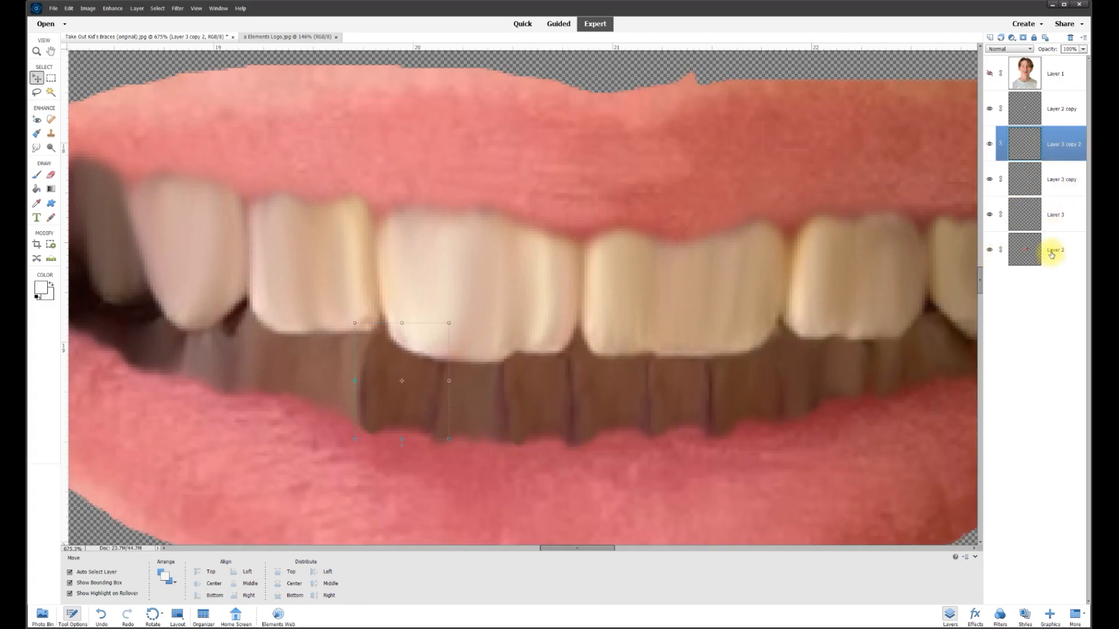
Merge Layer 3, its two copies and Layer 2 into one layer and check it by switching its visibility off and on.
shift+click(1052, 254)
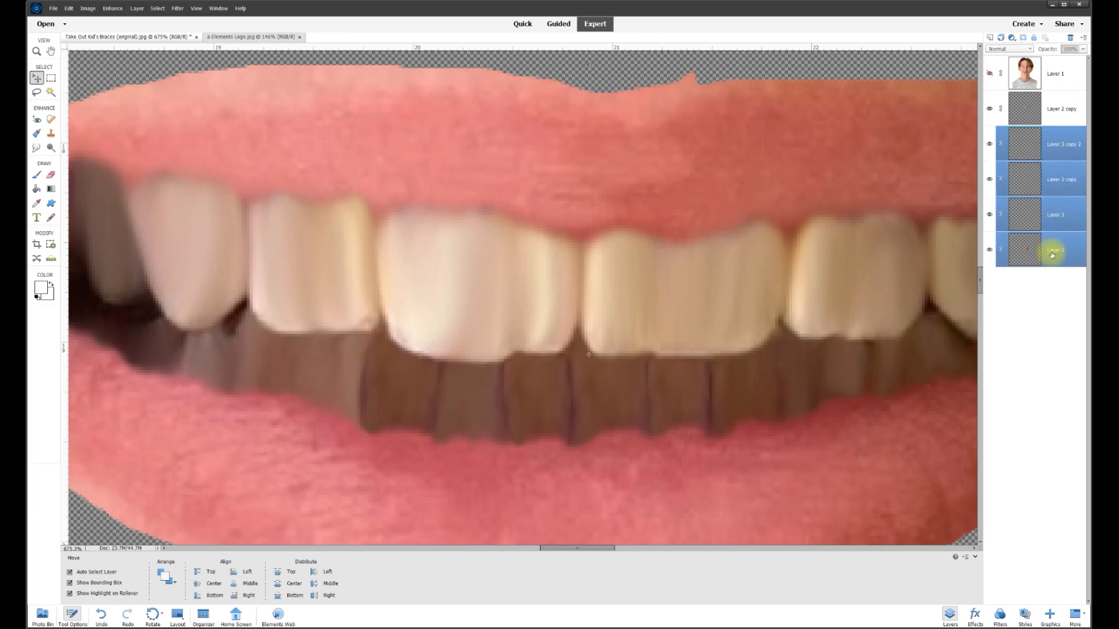
right_click(1030, 249)
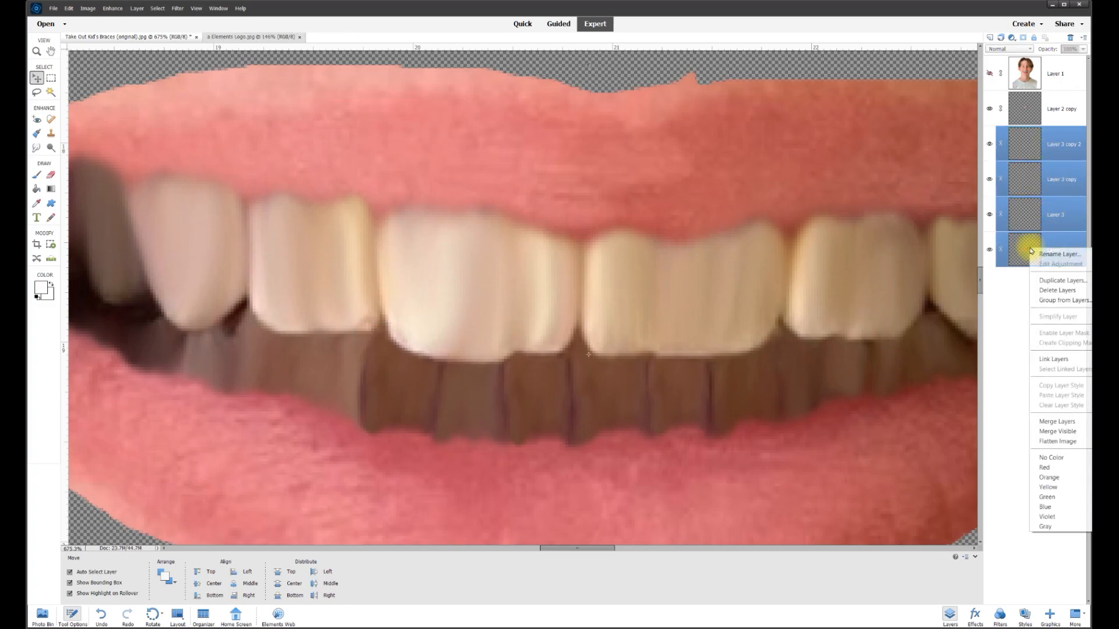
click(1043, 421)
click(990, 145)
click(991, 144)
click(991, 144)
click(991, 145)
Brighten the upper teeth on Layer 2 copy with Brightness/Contrast, setting brightness to 41 and contrast to -21.
scroll(924, 195, down, 6)
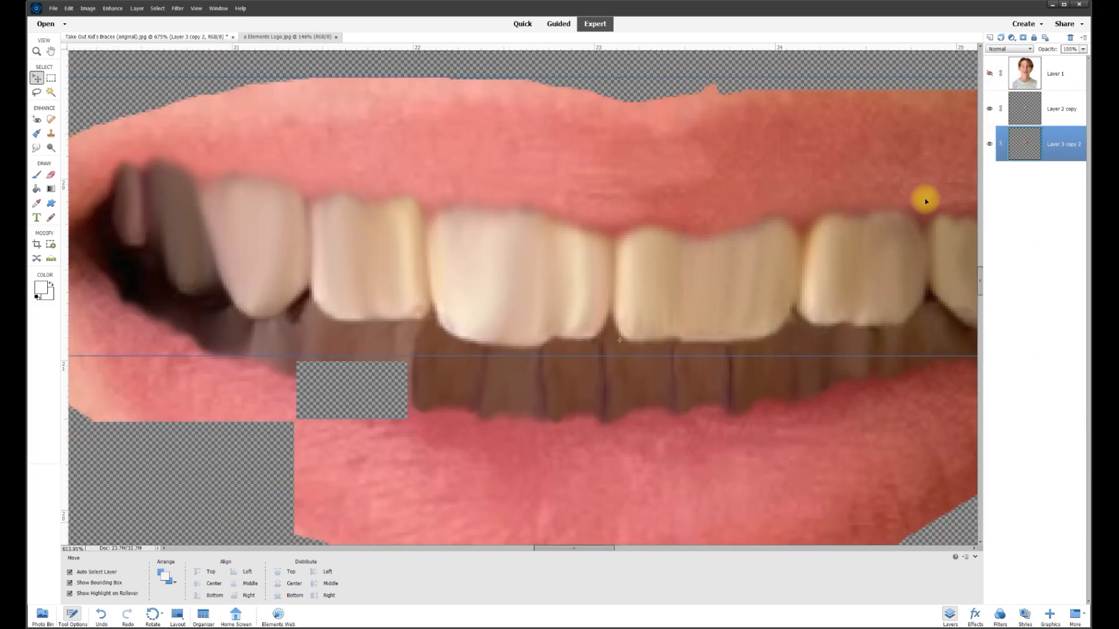
scroll(832, 228, down, 4)
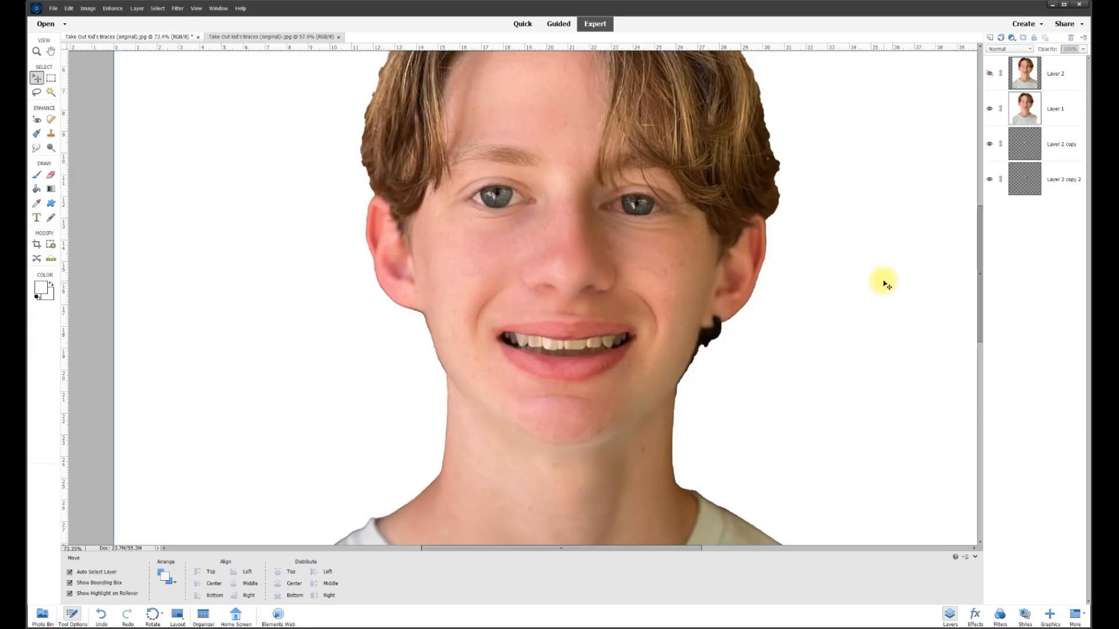
click(1059, 144)
click(114, 11)
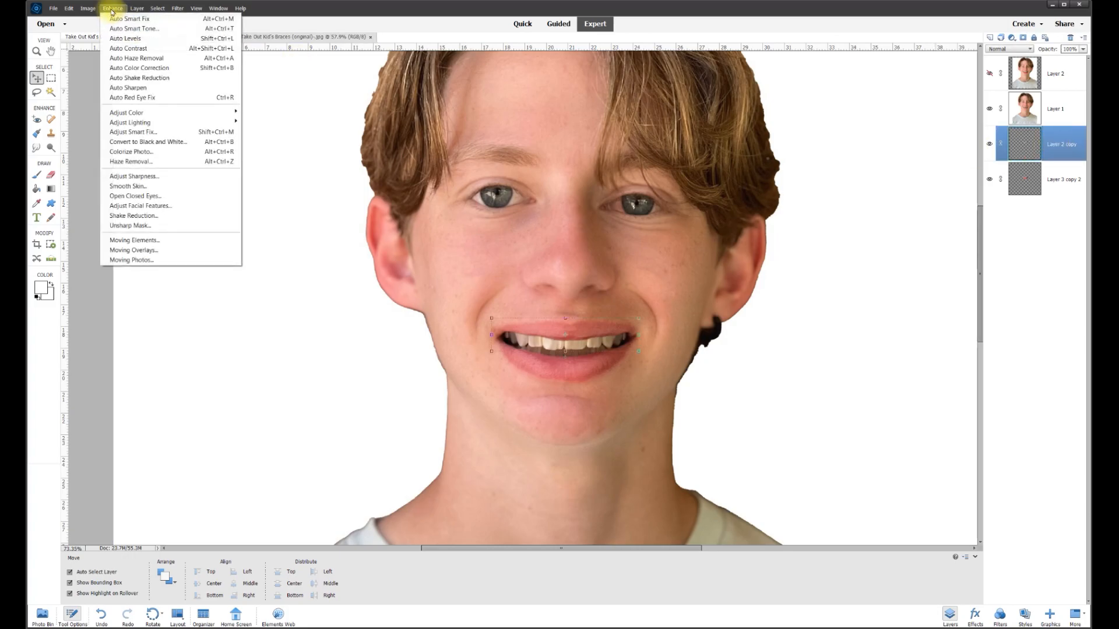
mouse_move(141, 127)
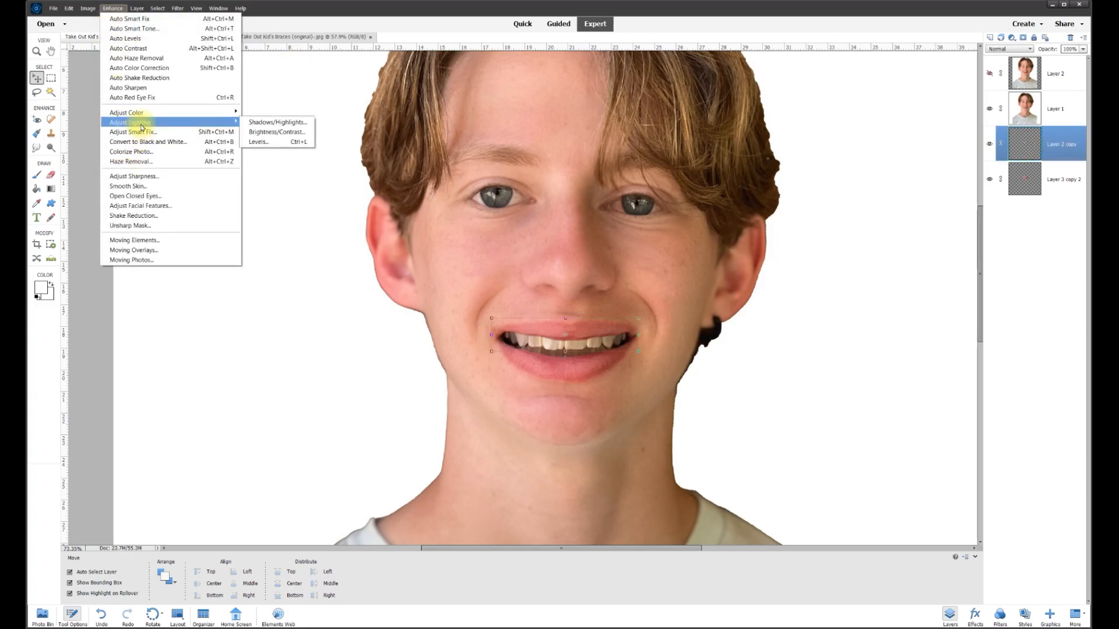
click(272, 132)
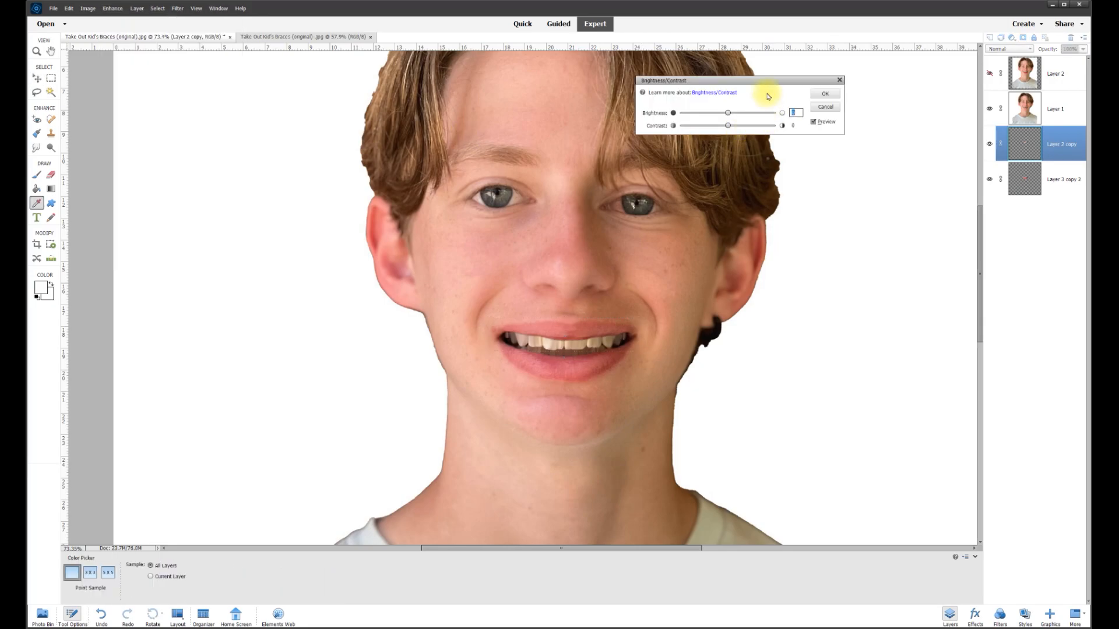
drag(761, 88, 755, 153)
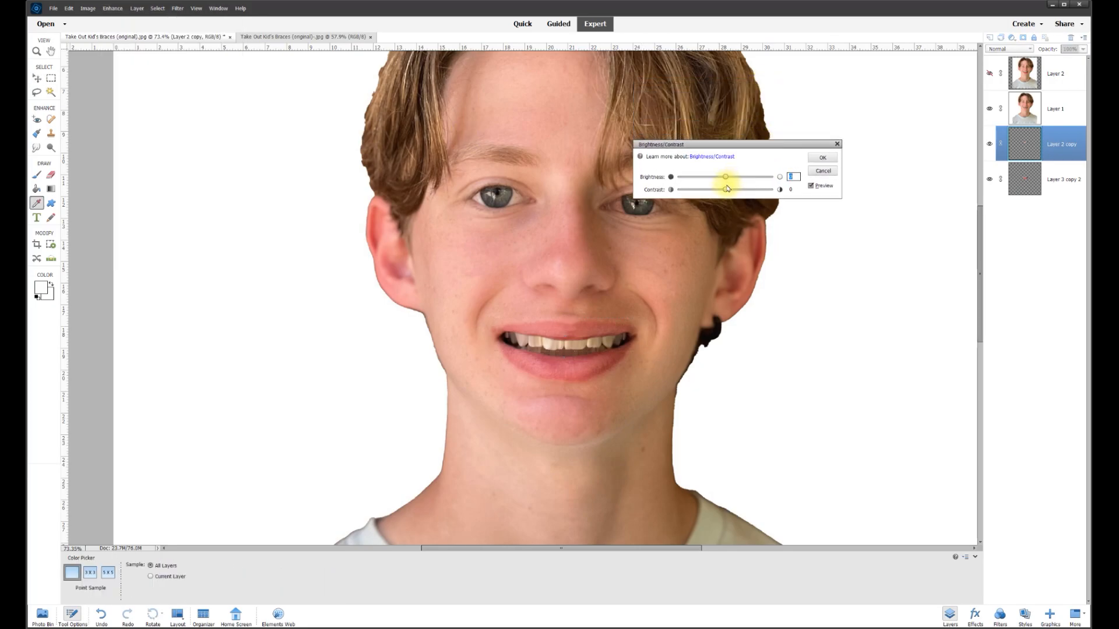
mouse_move(731, 194)
mouse_down()
mouse_move(799, 195)
mouse_move(726, 192)
mouse_up()
mouse_move(720, 180)
mouse_down()
mouse_move(682, 182)
mouse_move(767, 180)
mouse_move(719, 182)
mouse_move(733, 179)
mouse_up()
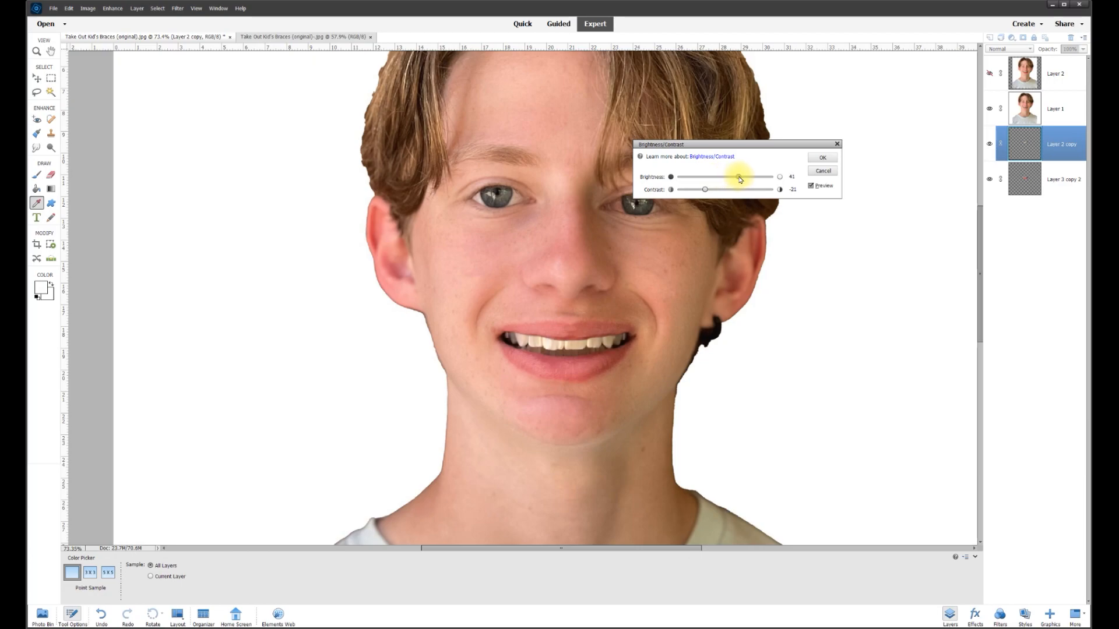
Compare the upper teeth with the Brightness/Contrast preview off and on, and apply the adjustment.
click(811, 187)
click(812, 187)
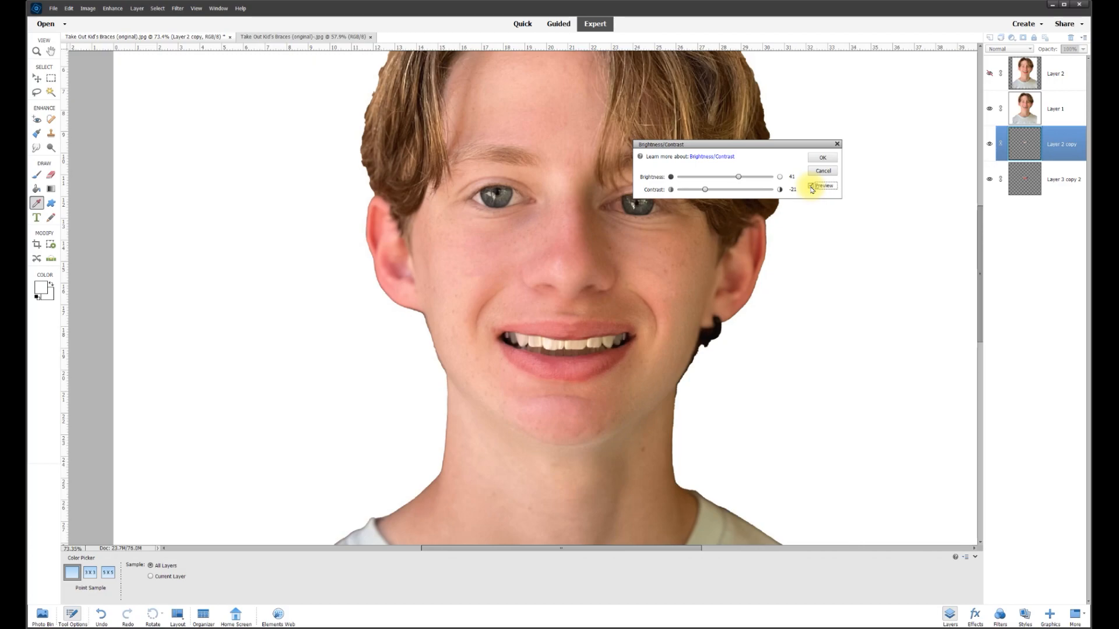
click(811, 187)
click(812, 187)
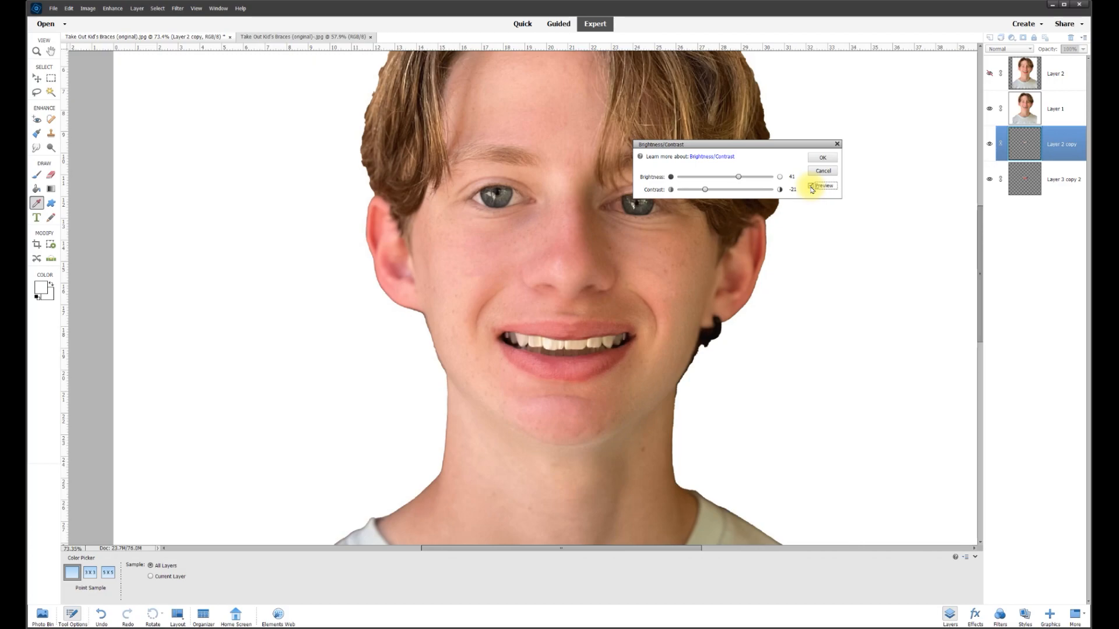
click(823, 158)
Check what Layer 3 copy 2 covers and adjust it with Brightness/Contrast to brightness 26 and contrast -23.
key(v)
click(1034, 183)
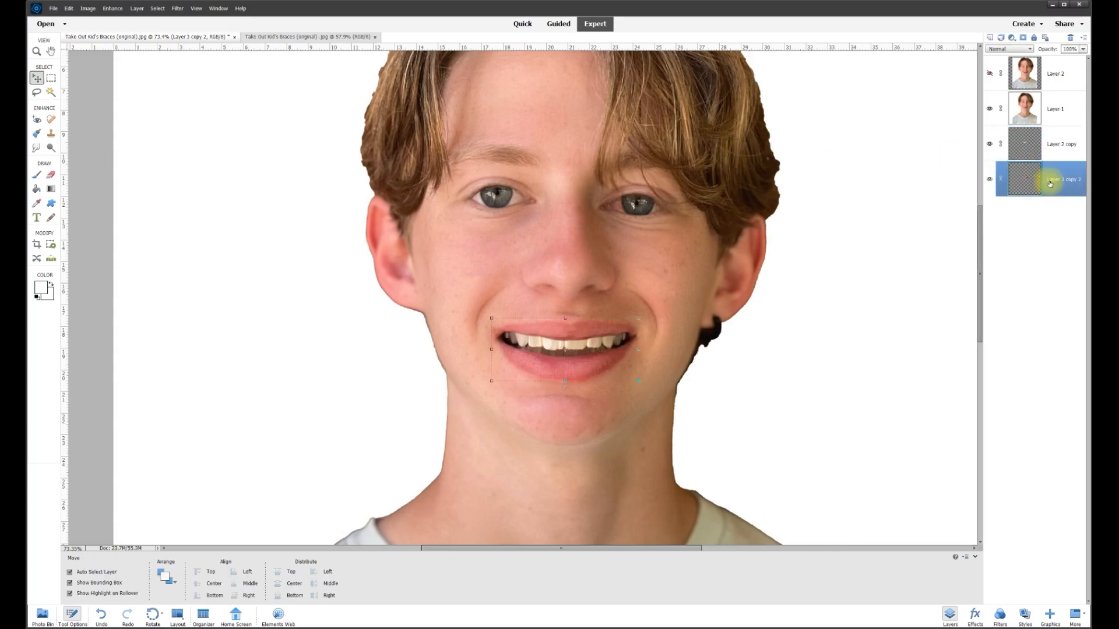
click(990, 180)
click(989, 180)
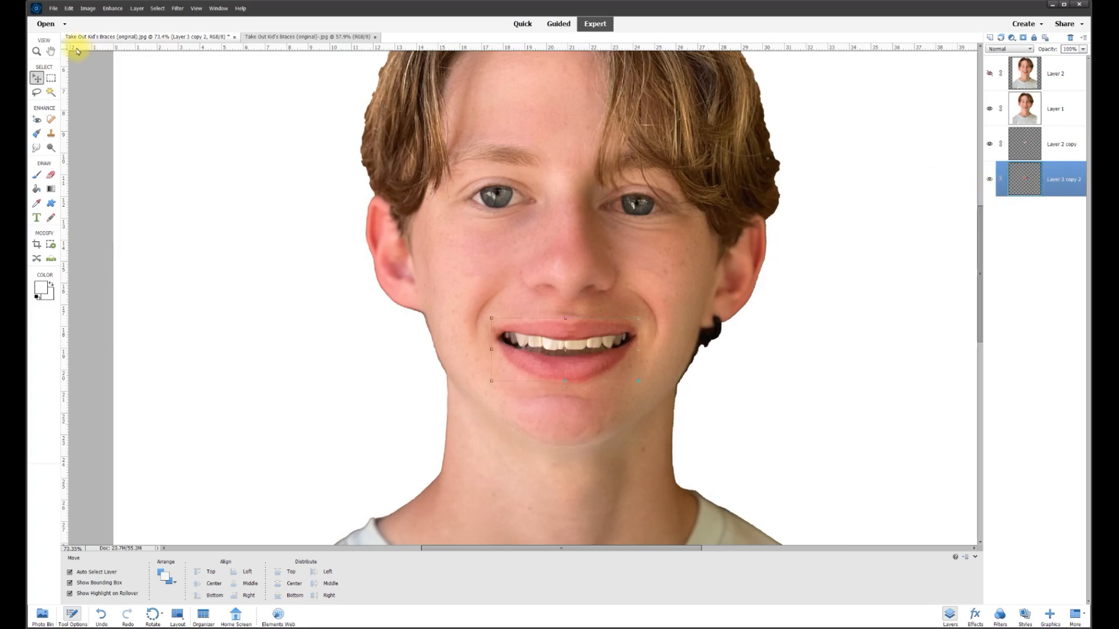
click(110, 9)
mouse_move(131, 123)
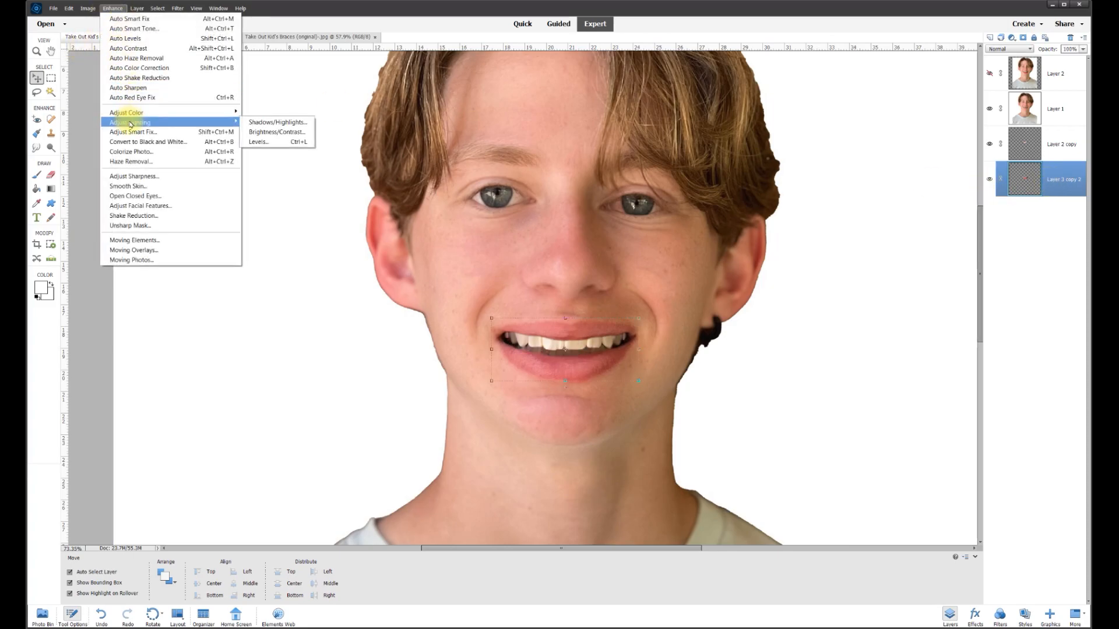
click(268, 132)
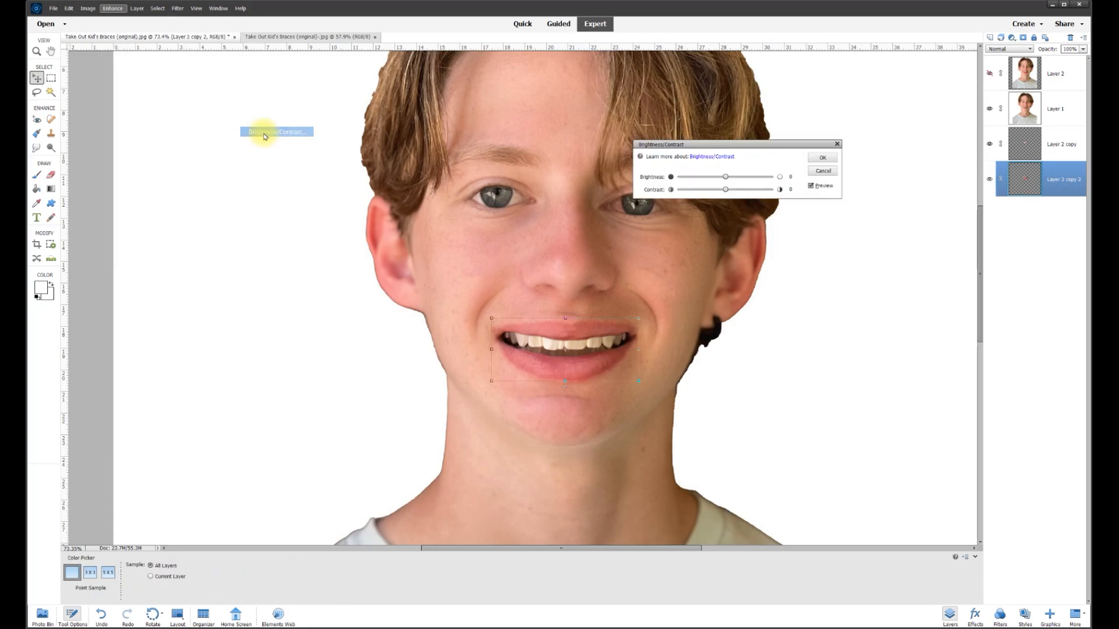
mouse_move(687, 188)
mouse_down()
mouse_move(757, 181)
mouse_move(701, 185)
mouse_up()
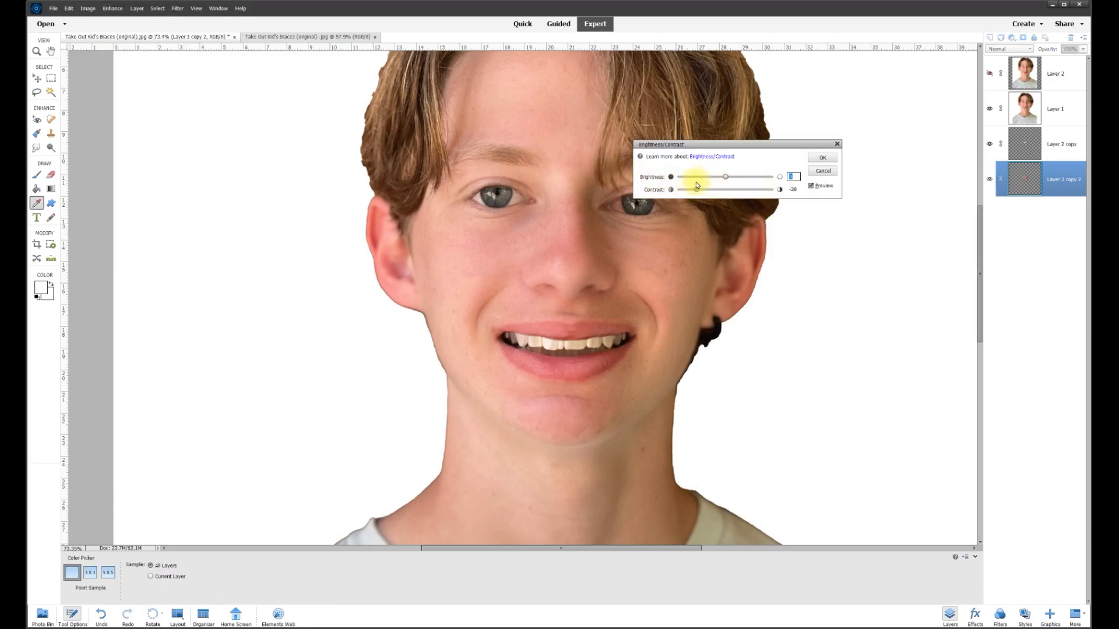
click(696, 188)
mouse_move(725, 177)
mouse_down()
mouse_move(759, 186)
mouse_move(702, 180)
mouse_move(734, 178)
mouse_up()
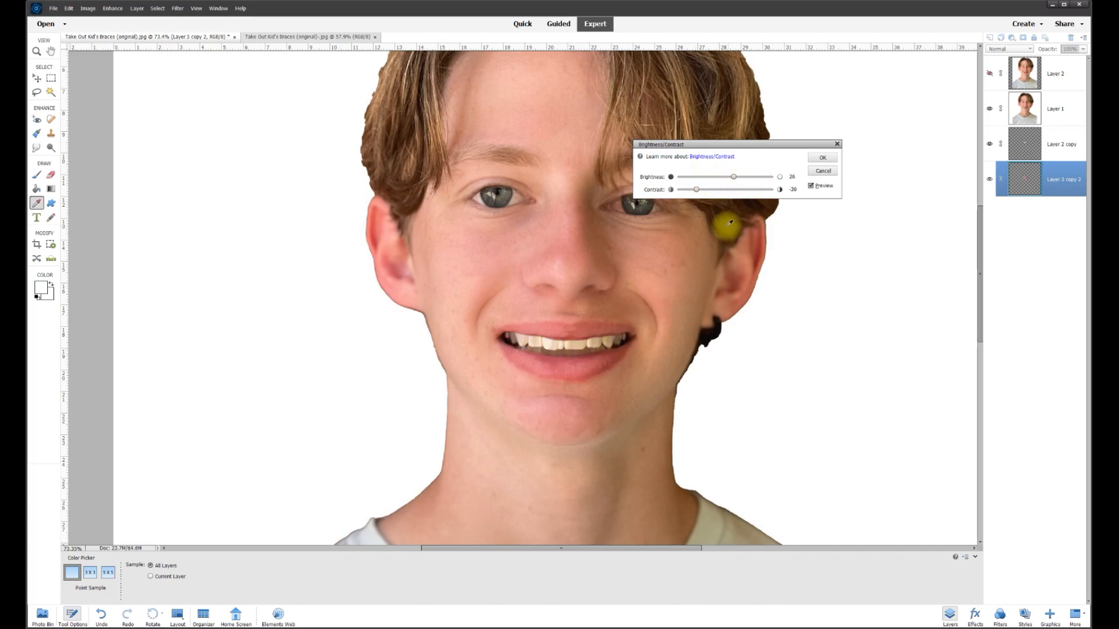
mouse_move(699, 190)
mouse_down()
mouse_move(724, 190)
mouse_move(704, 194)
mouse_up()
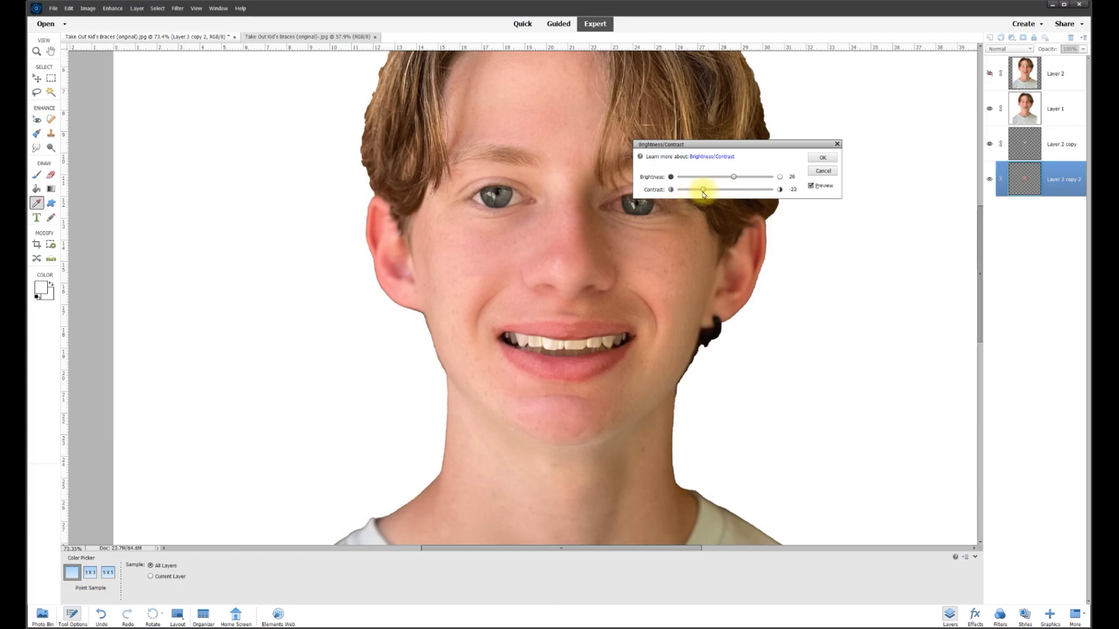
click(811, 185)
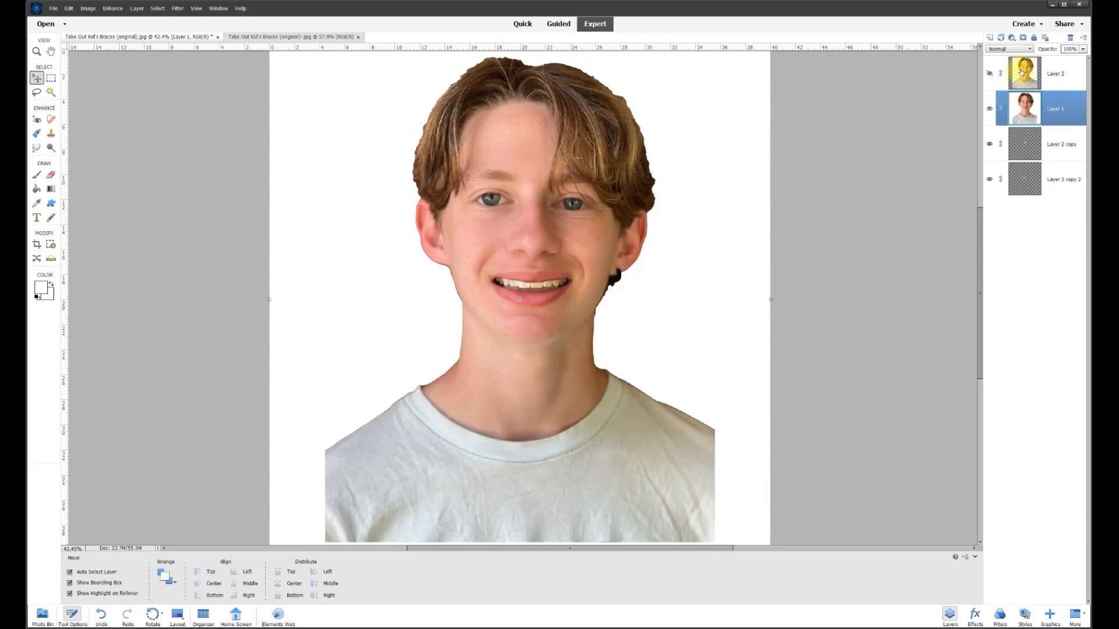
Compare the retouched portrait with the original braces photo by showing and hiding the top Layer 2.
click(989, 74)
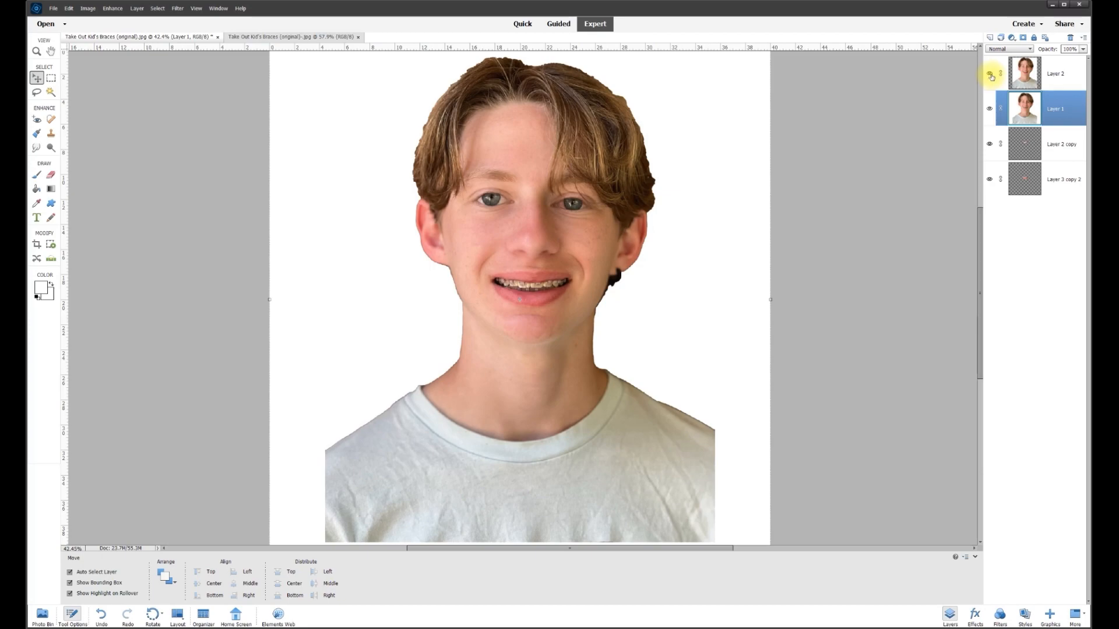
click(990, 74)
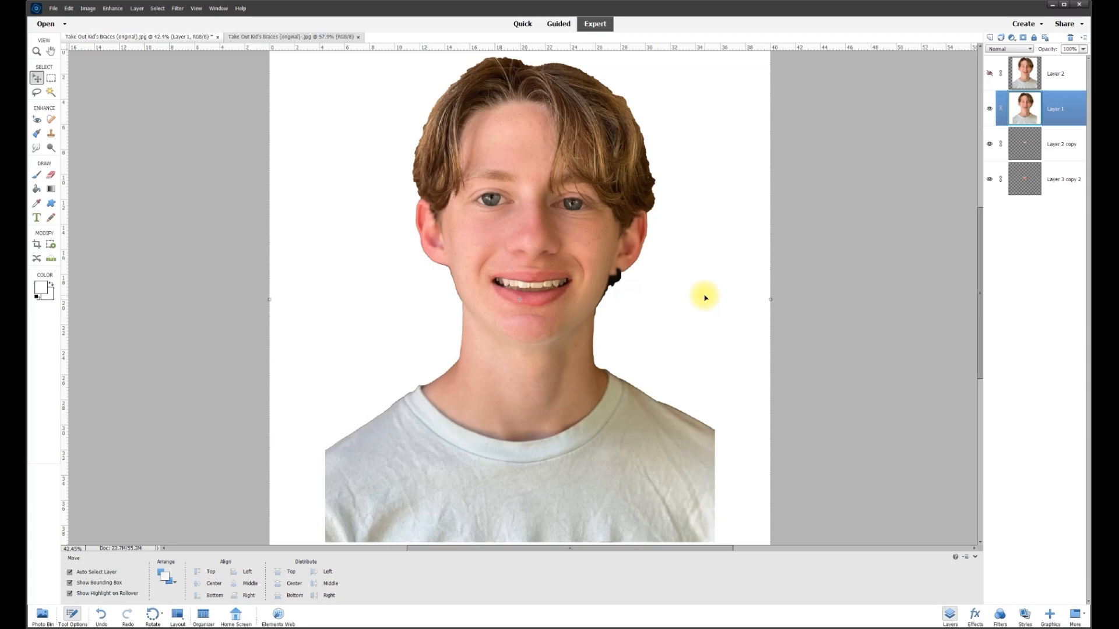
click(819, 306)
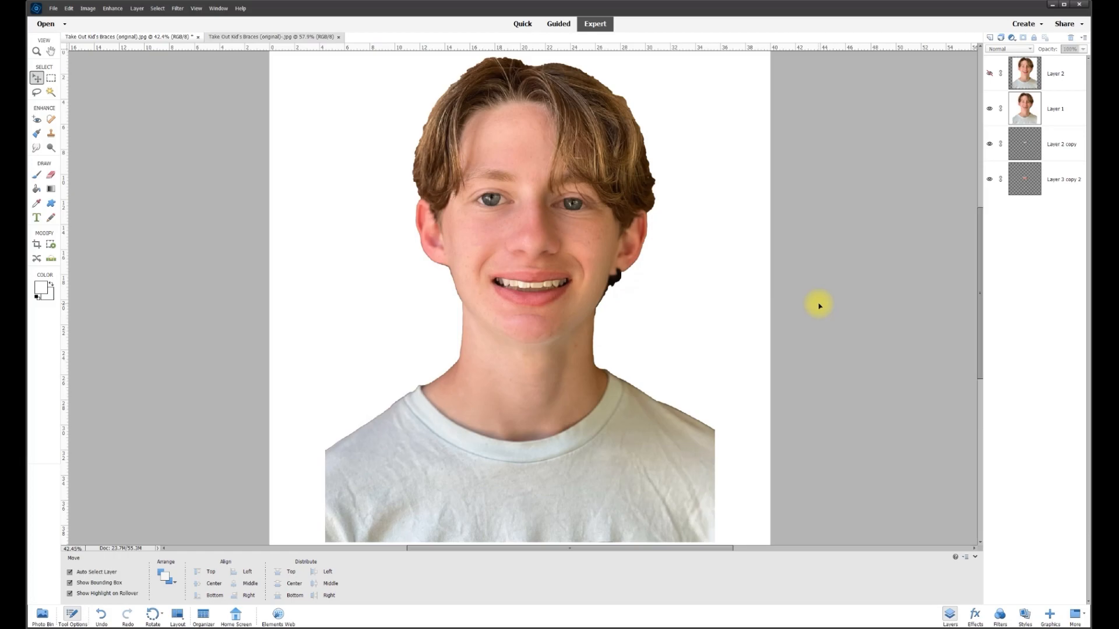